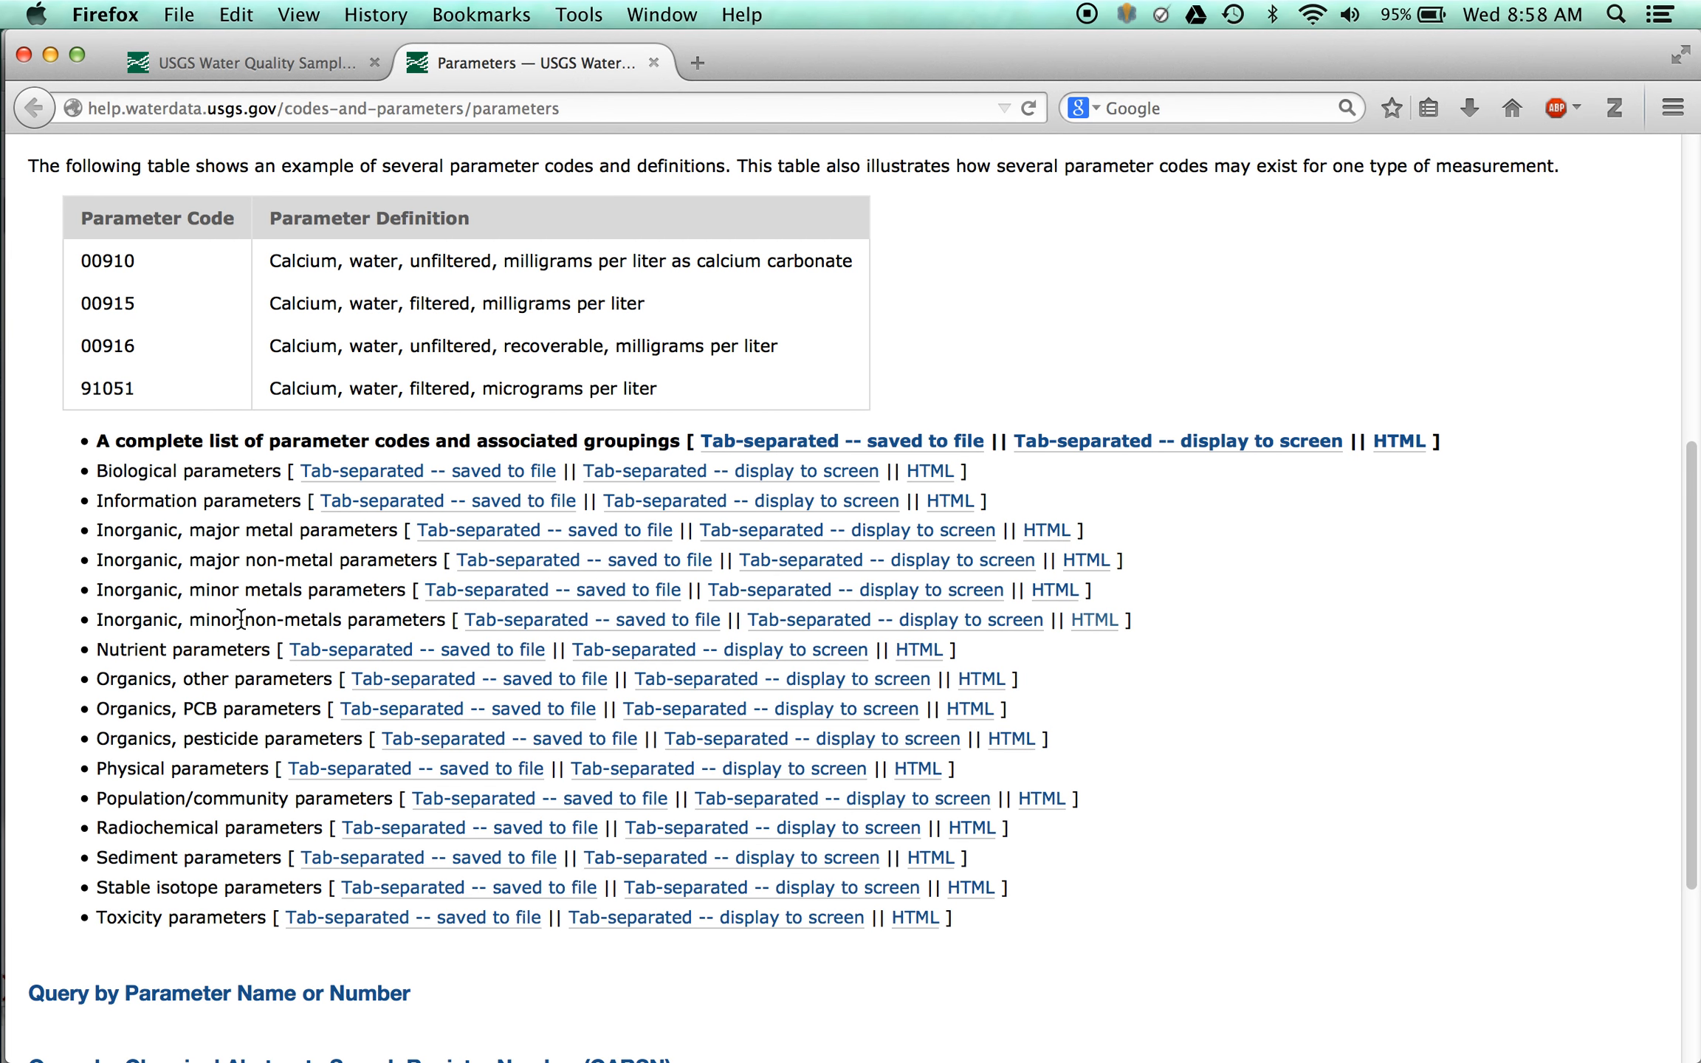
- Open the HTML list of the inorganic, minor non-metals parameters
click(1090, 623)
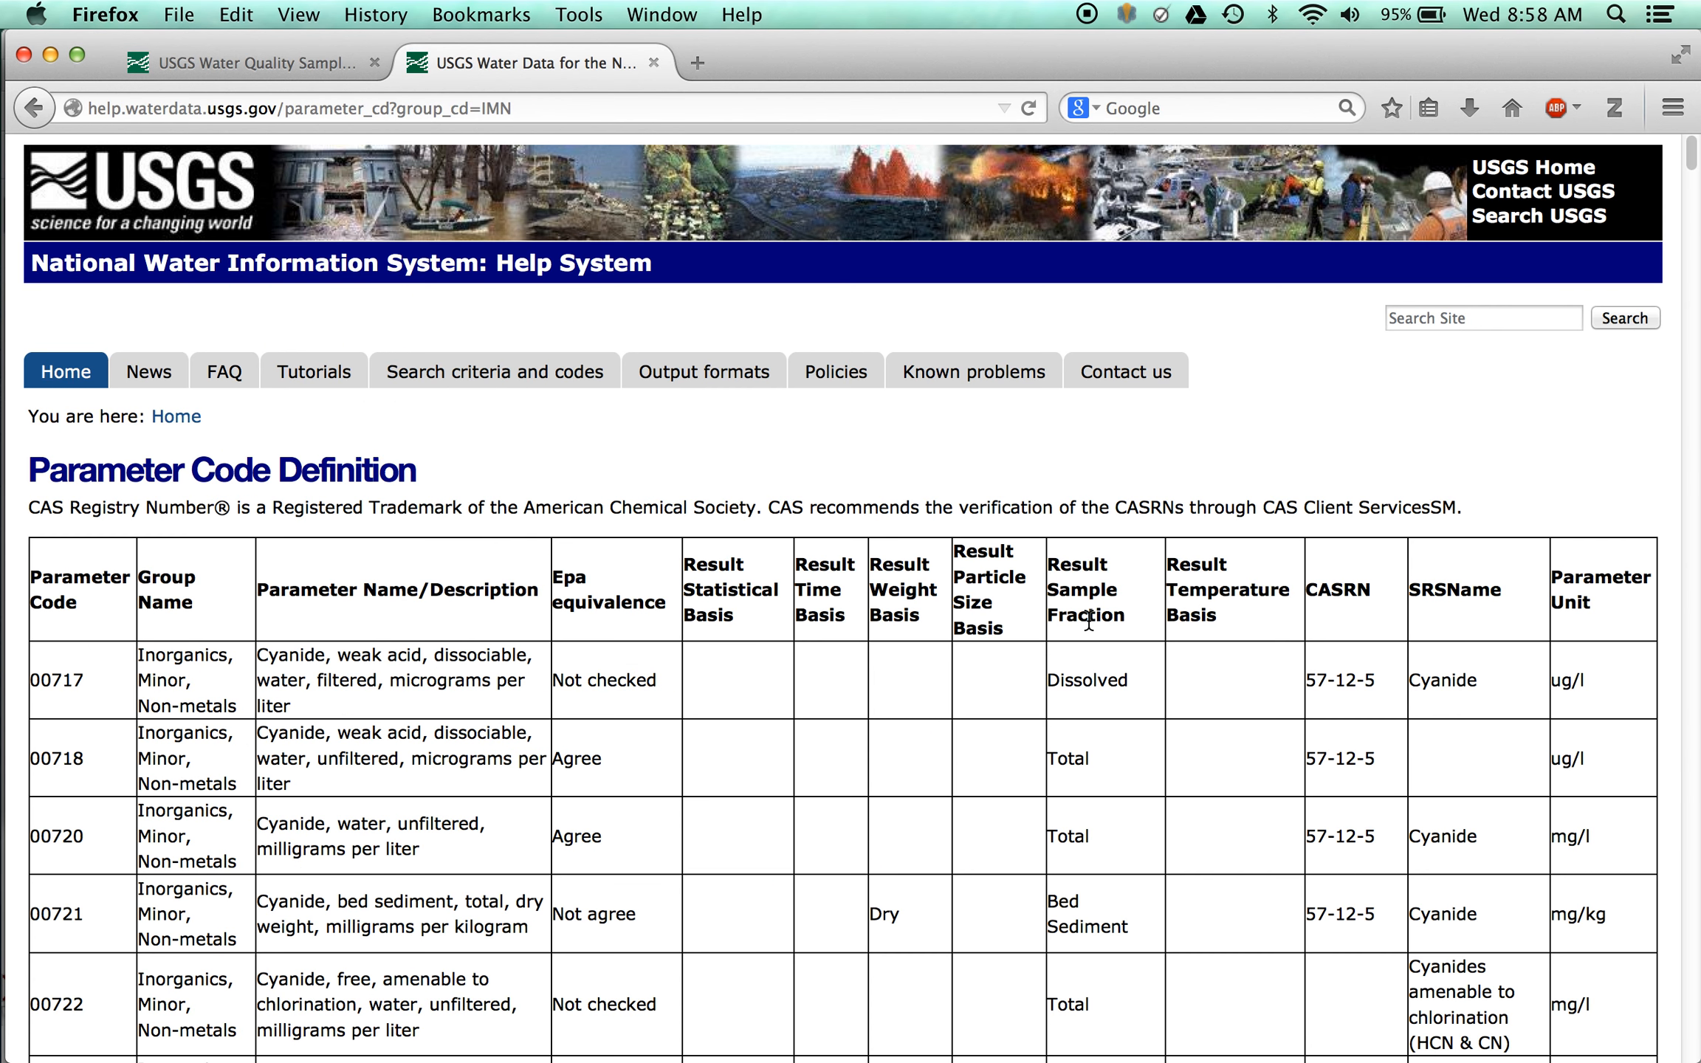
scroll(1088, 622, down, 10)
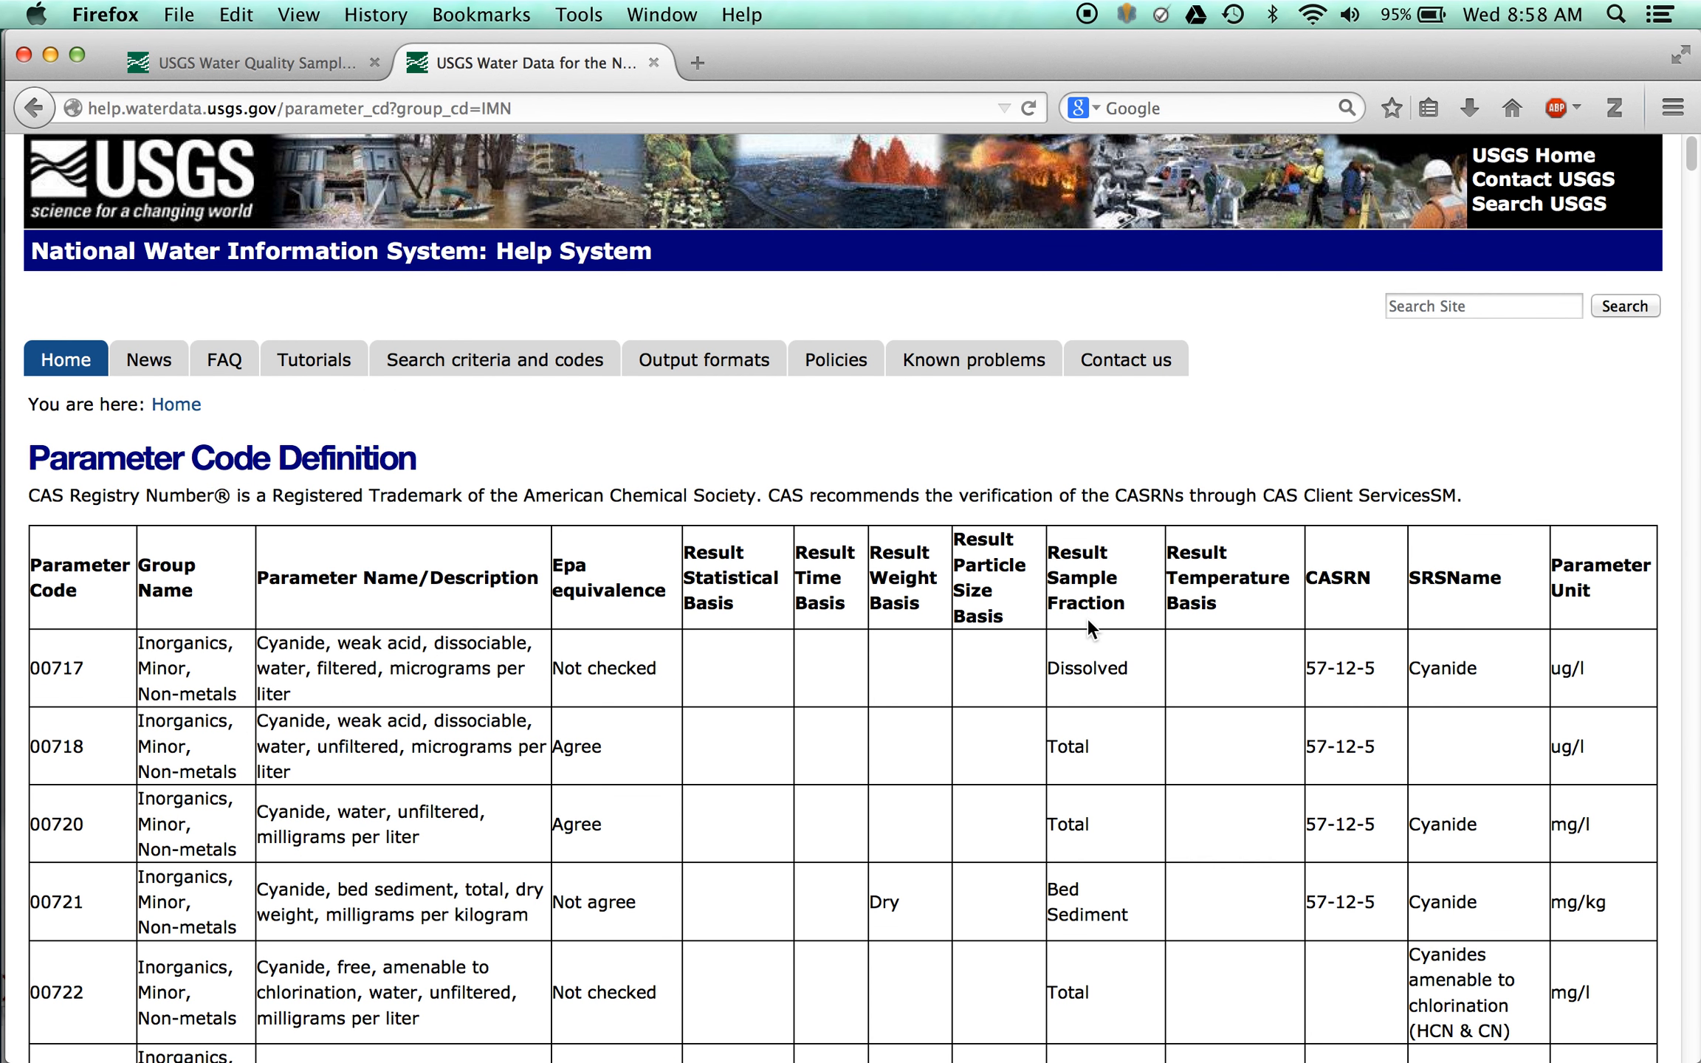
scroll(1086, 616, down, 5)
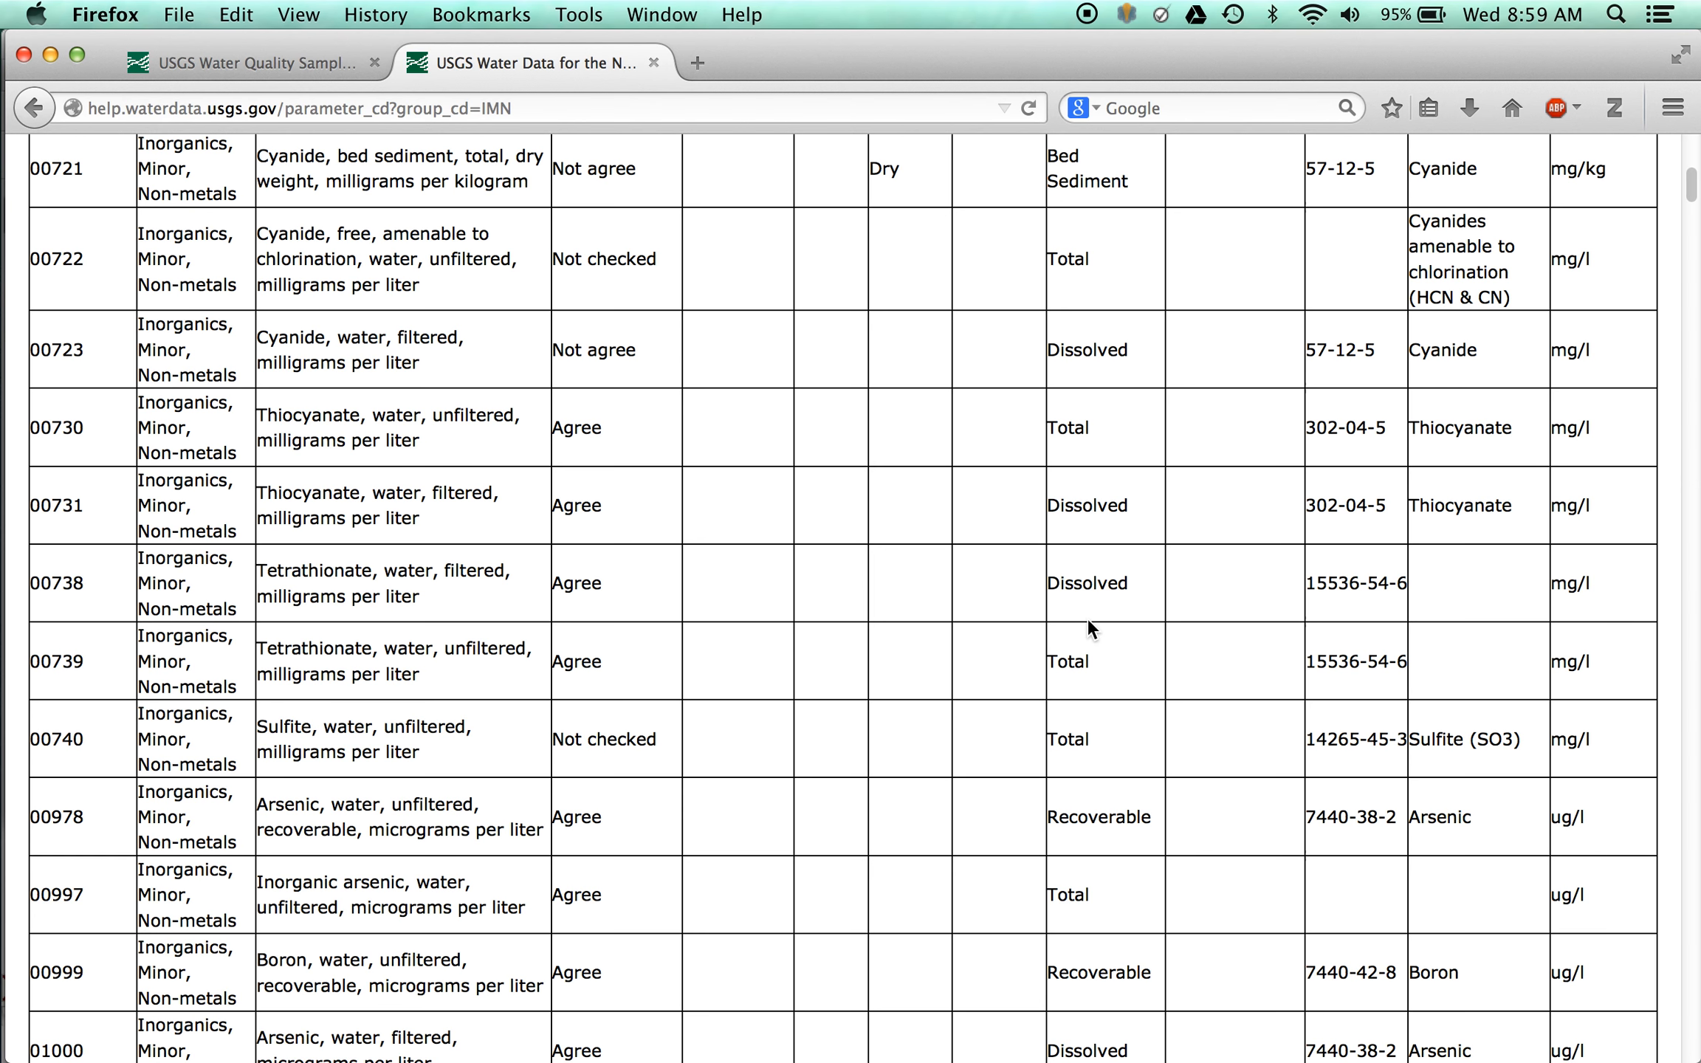
- Search the parameter code table for "arsenic" and select the code for arsenic in unfiltered water, total, 01002
key(super+f)
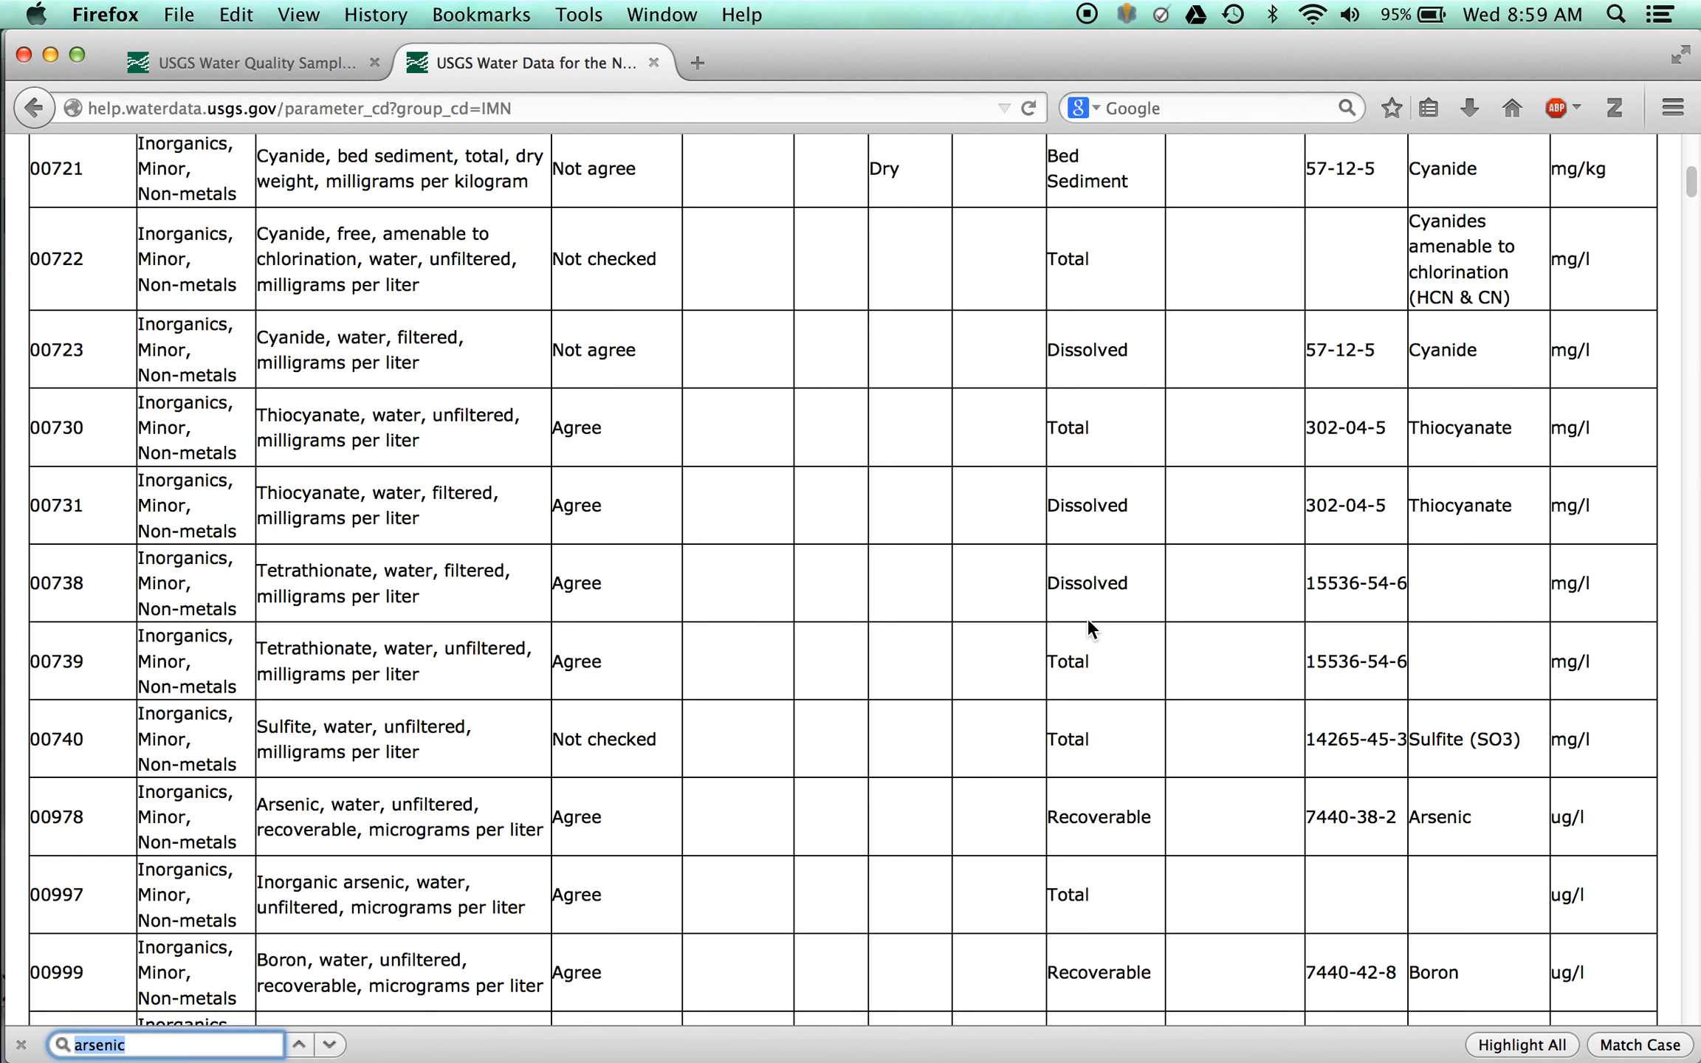
text(arsenic)
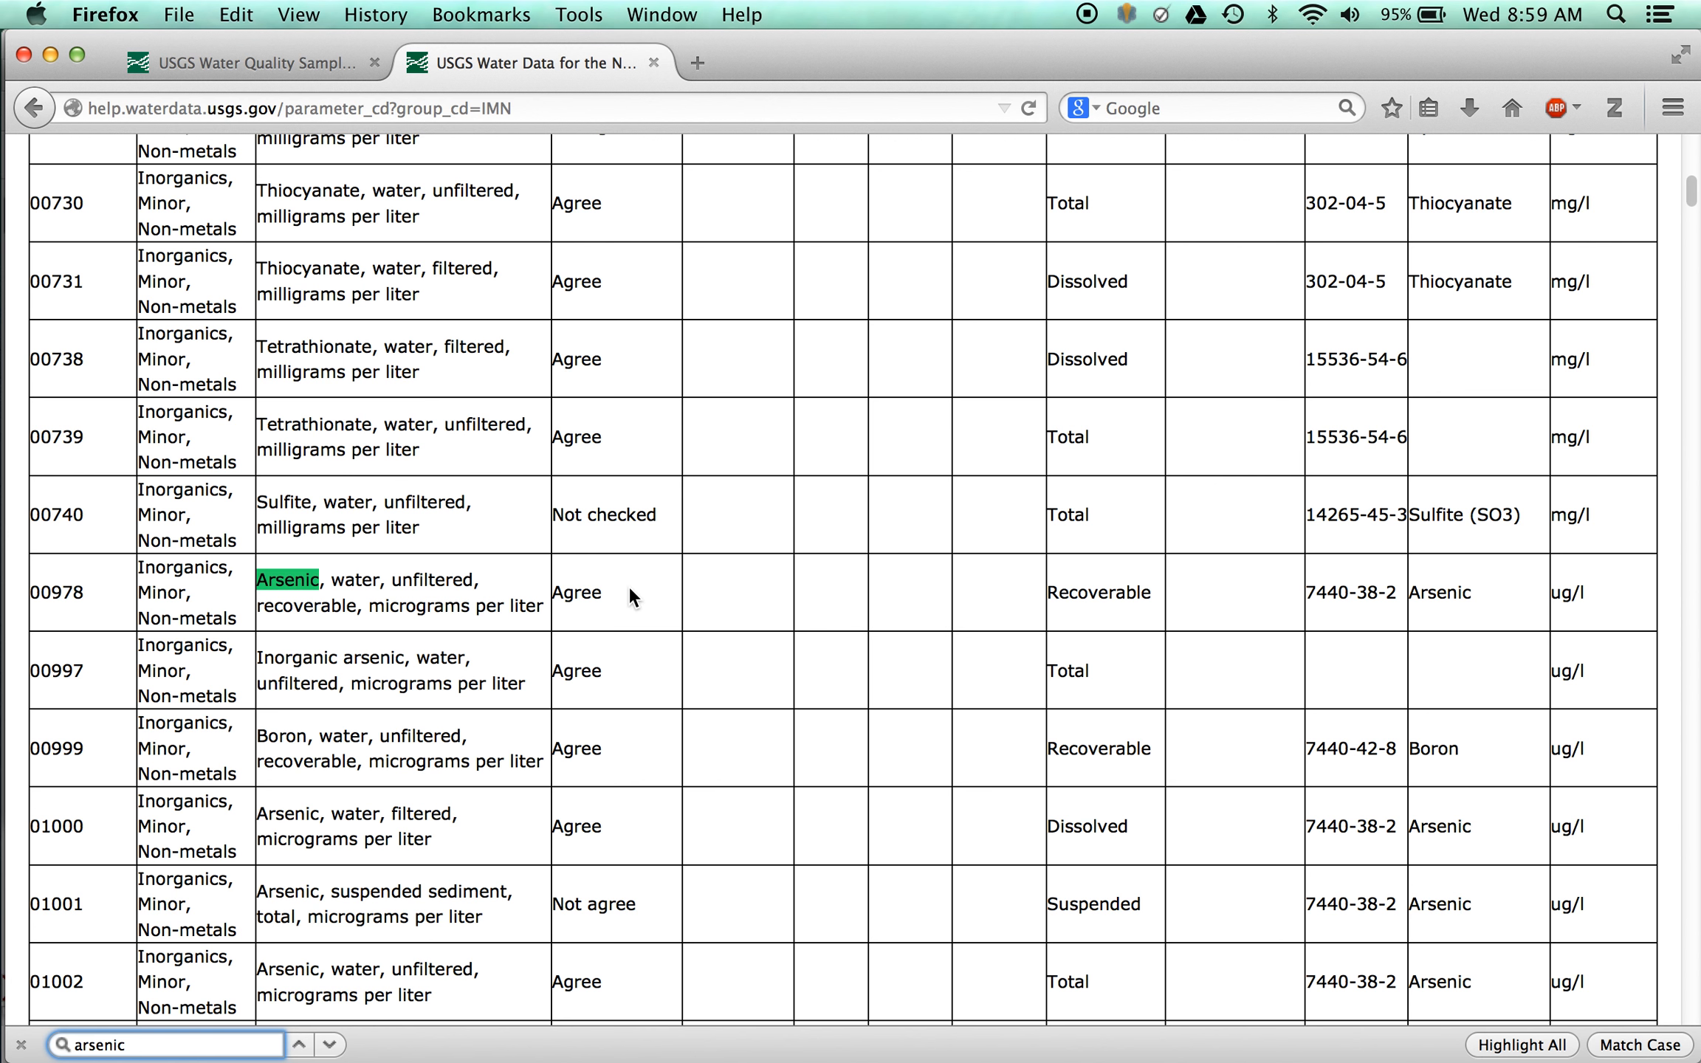
scroll(628, 585, down, 1)
scroll(628, 584, down, 1)
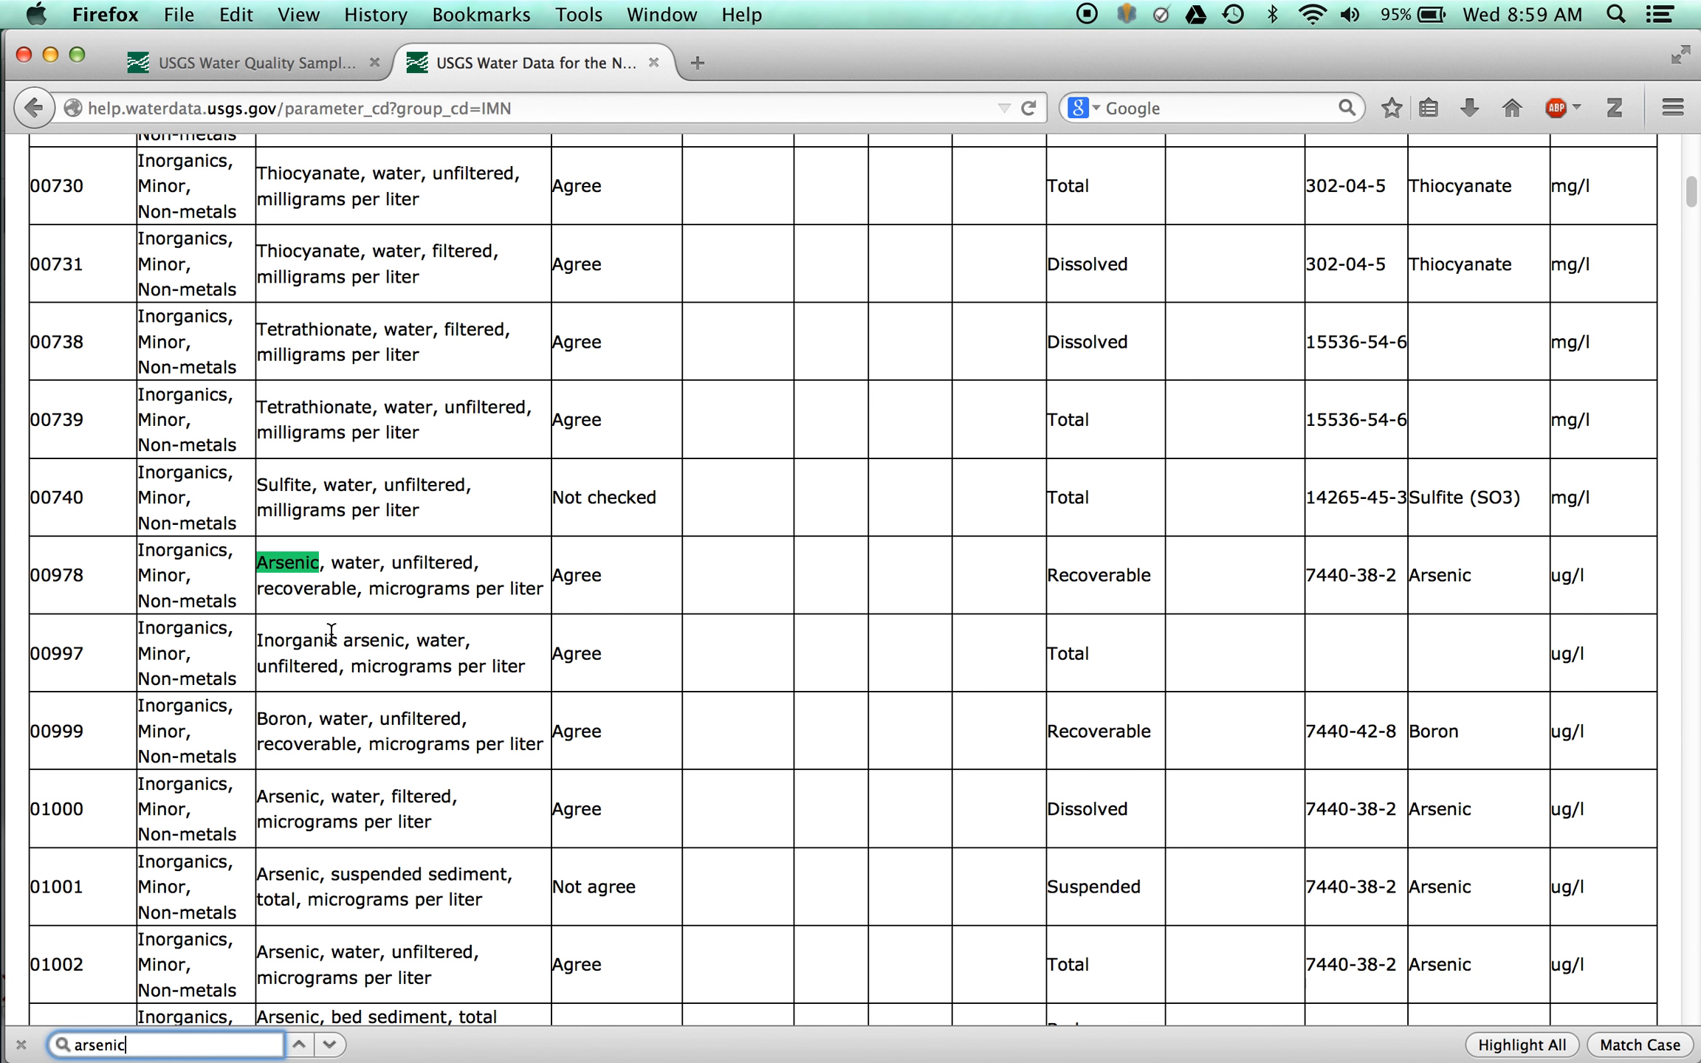
scroll(332, 633, down, 2)
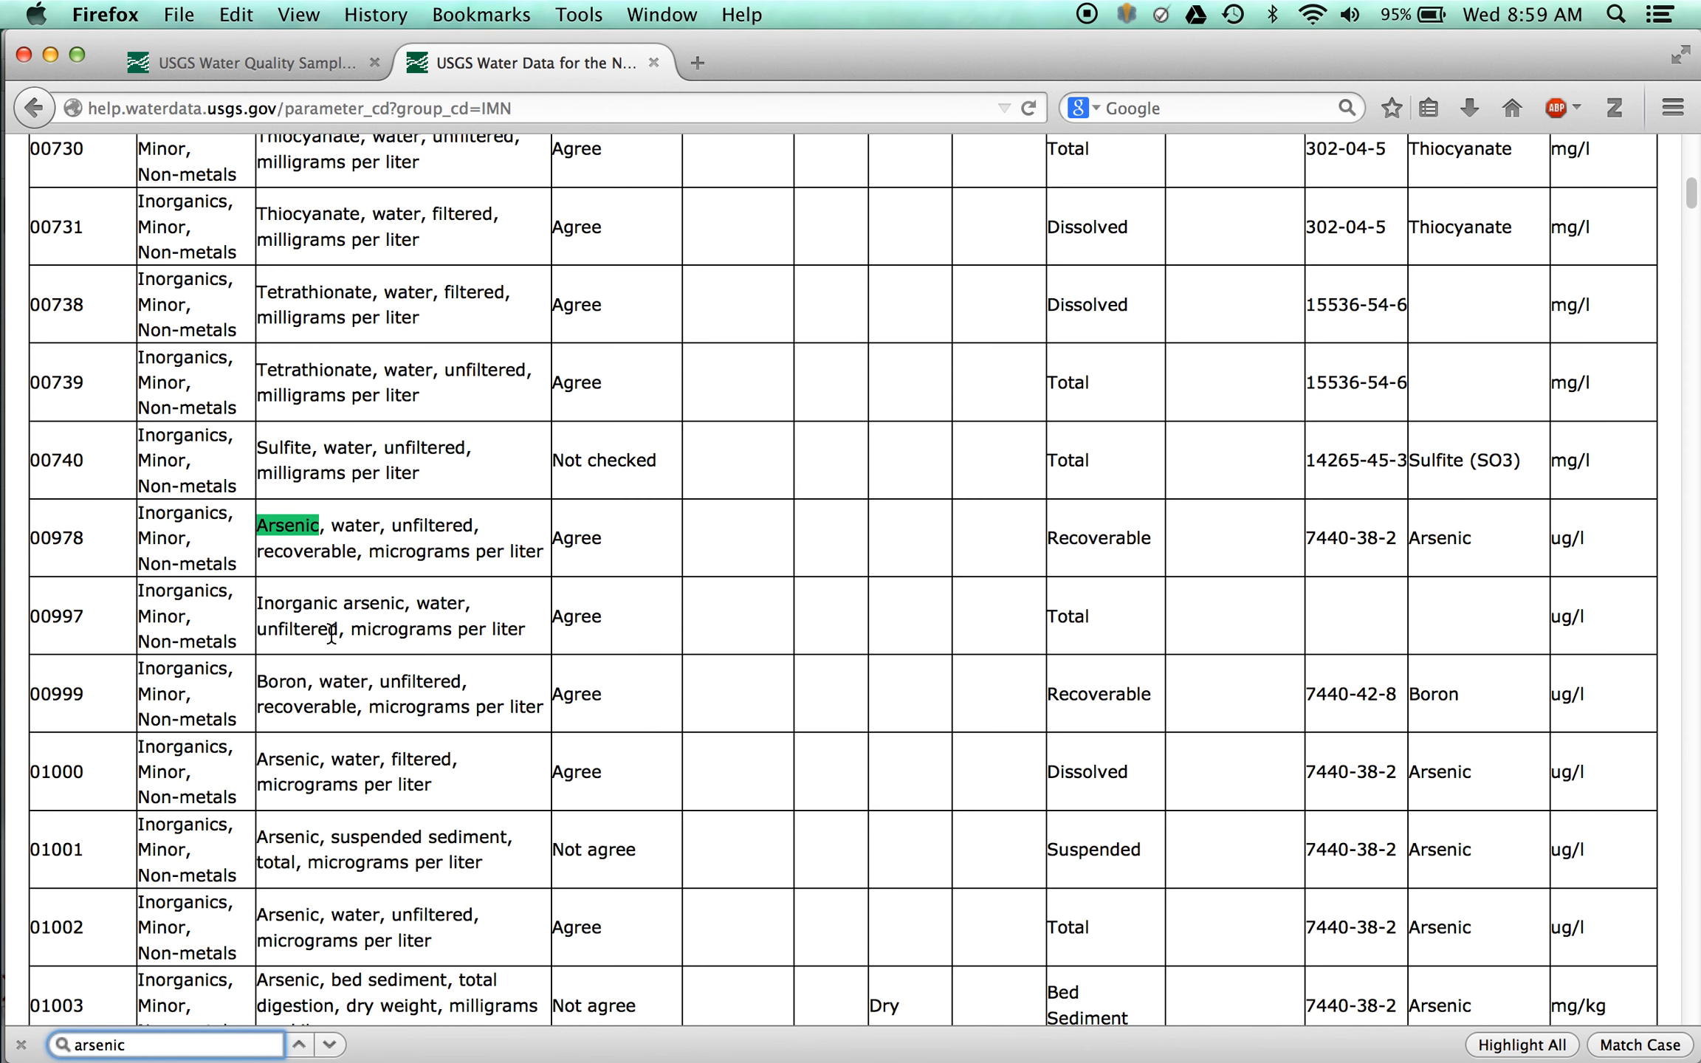
scroll(332, 633, down, 3)
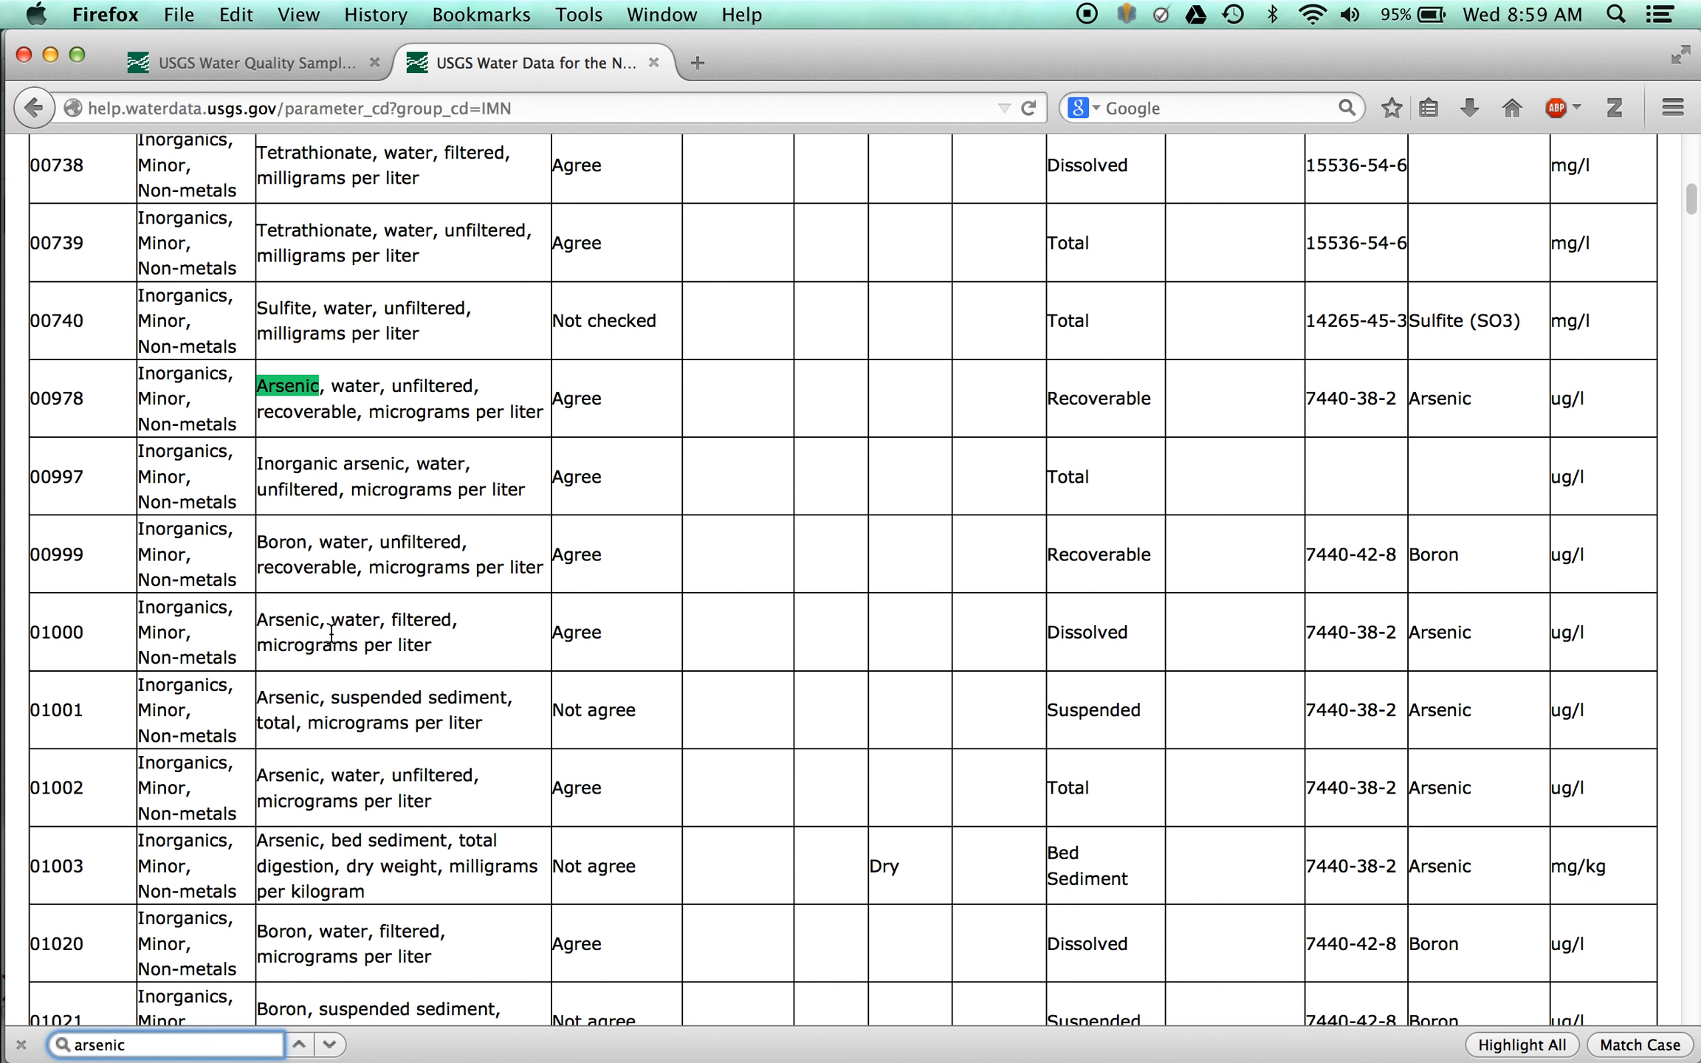
click(83, 787)
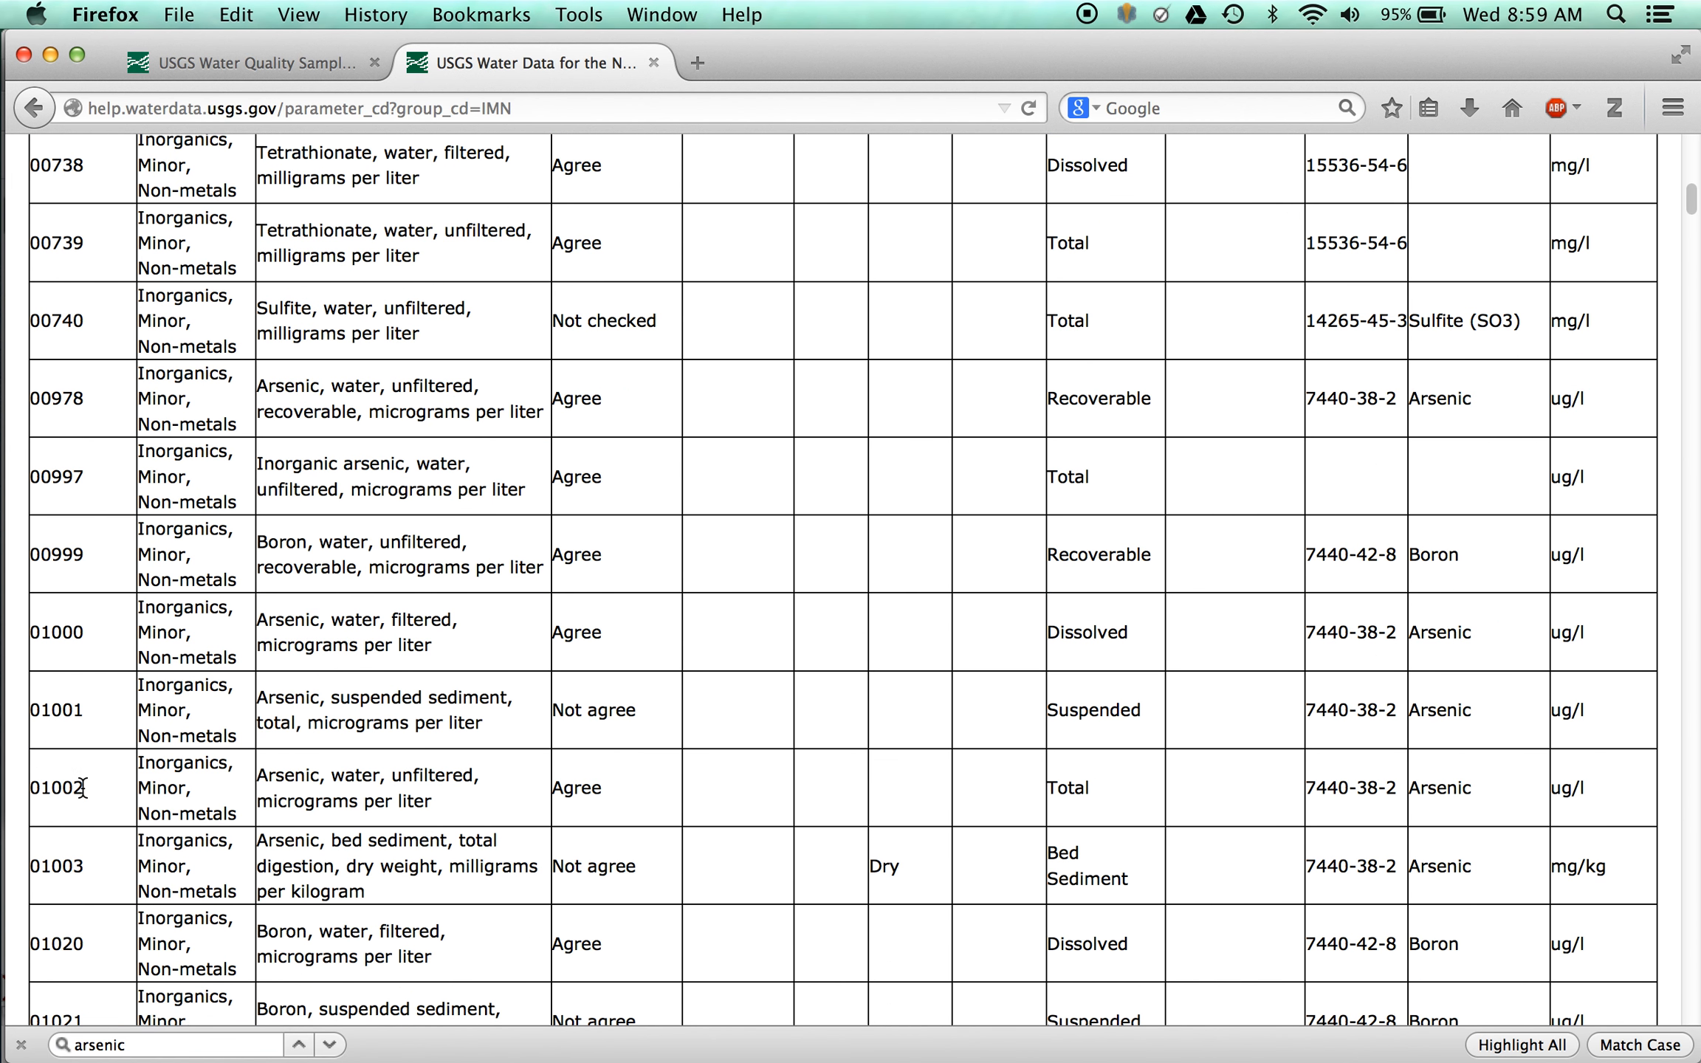
drag(83, 786, 24, 788)
- Return to the Water Quality Samples page and submit the State/Territory, Site type and Parameter Codes selection criteria
click(266, 61)
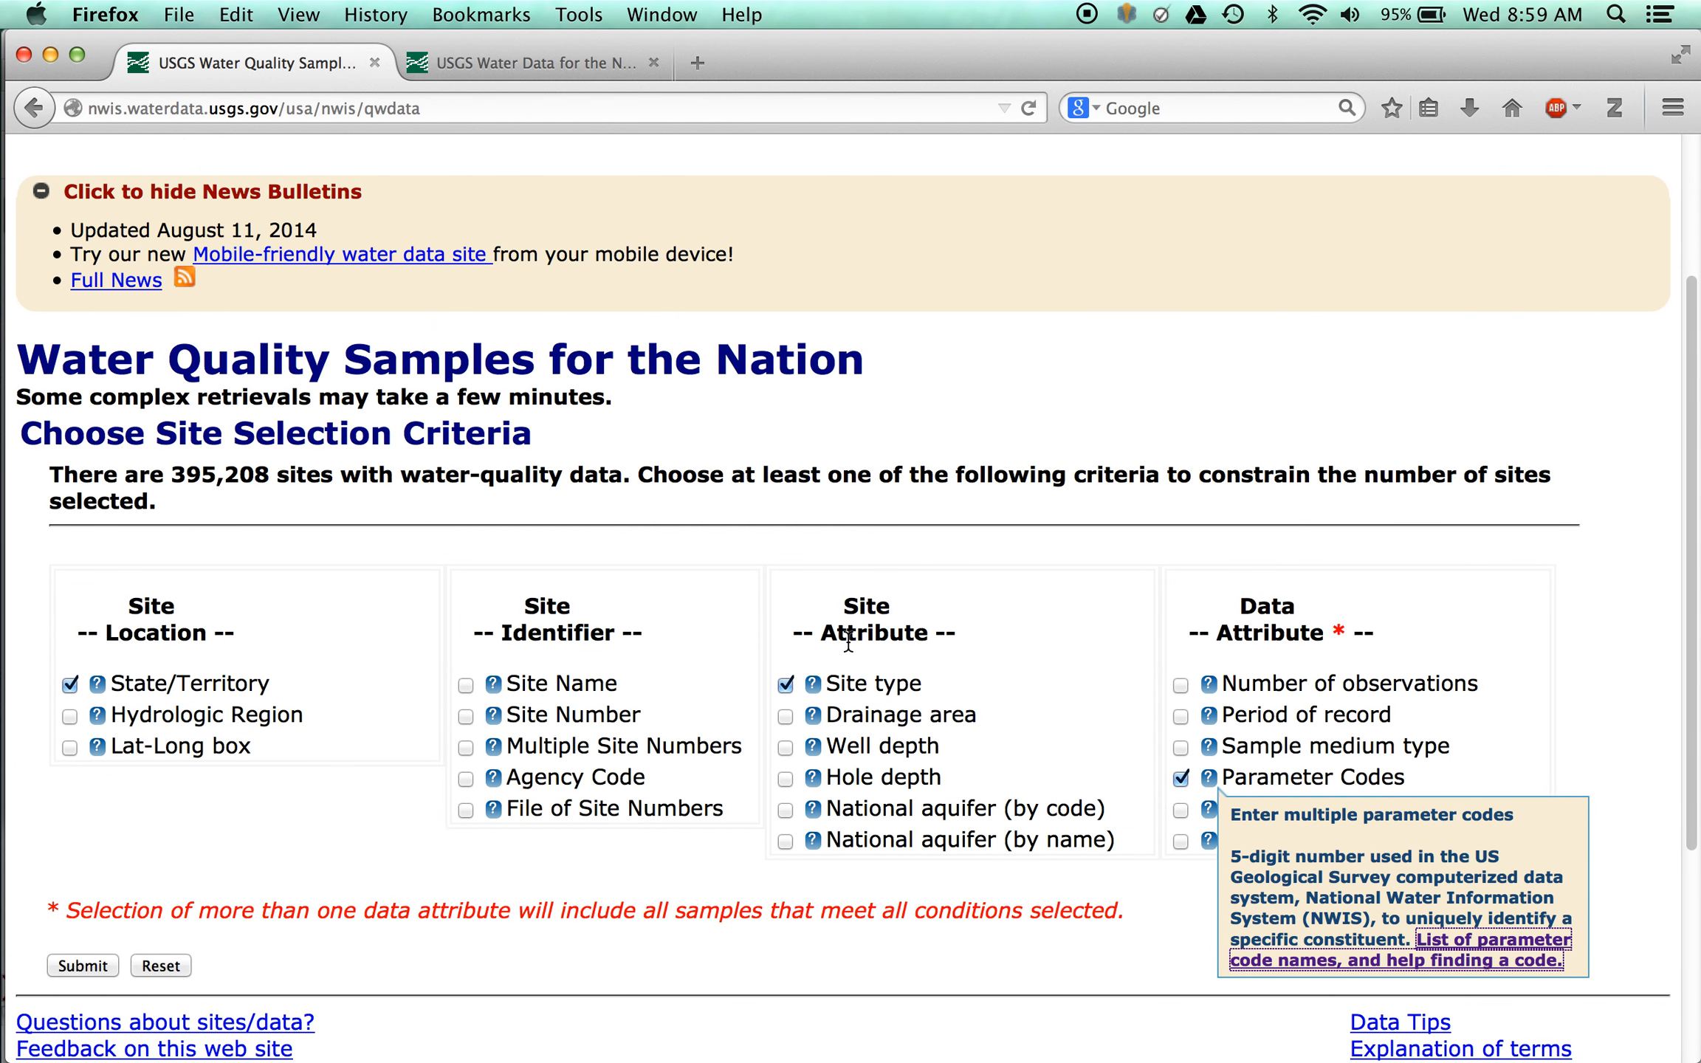
scroll(849, 642, down, 5)
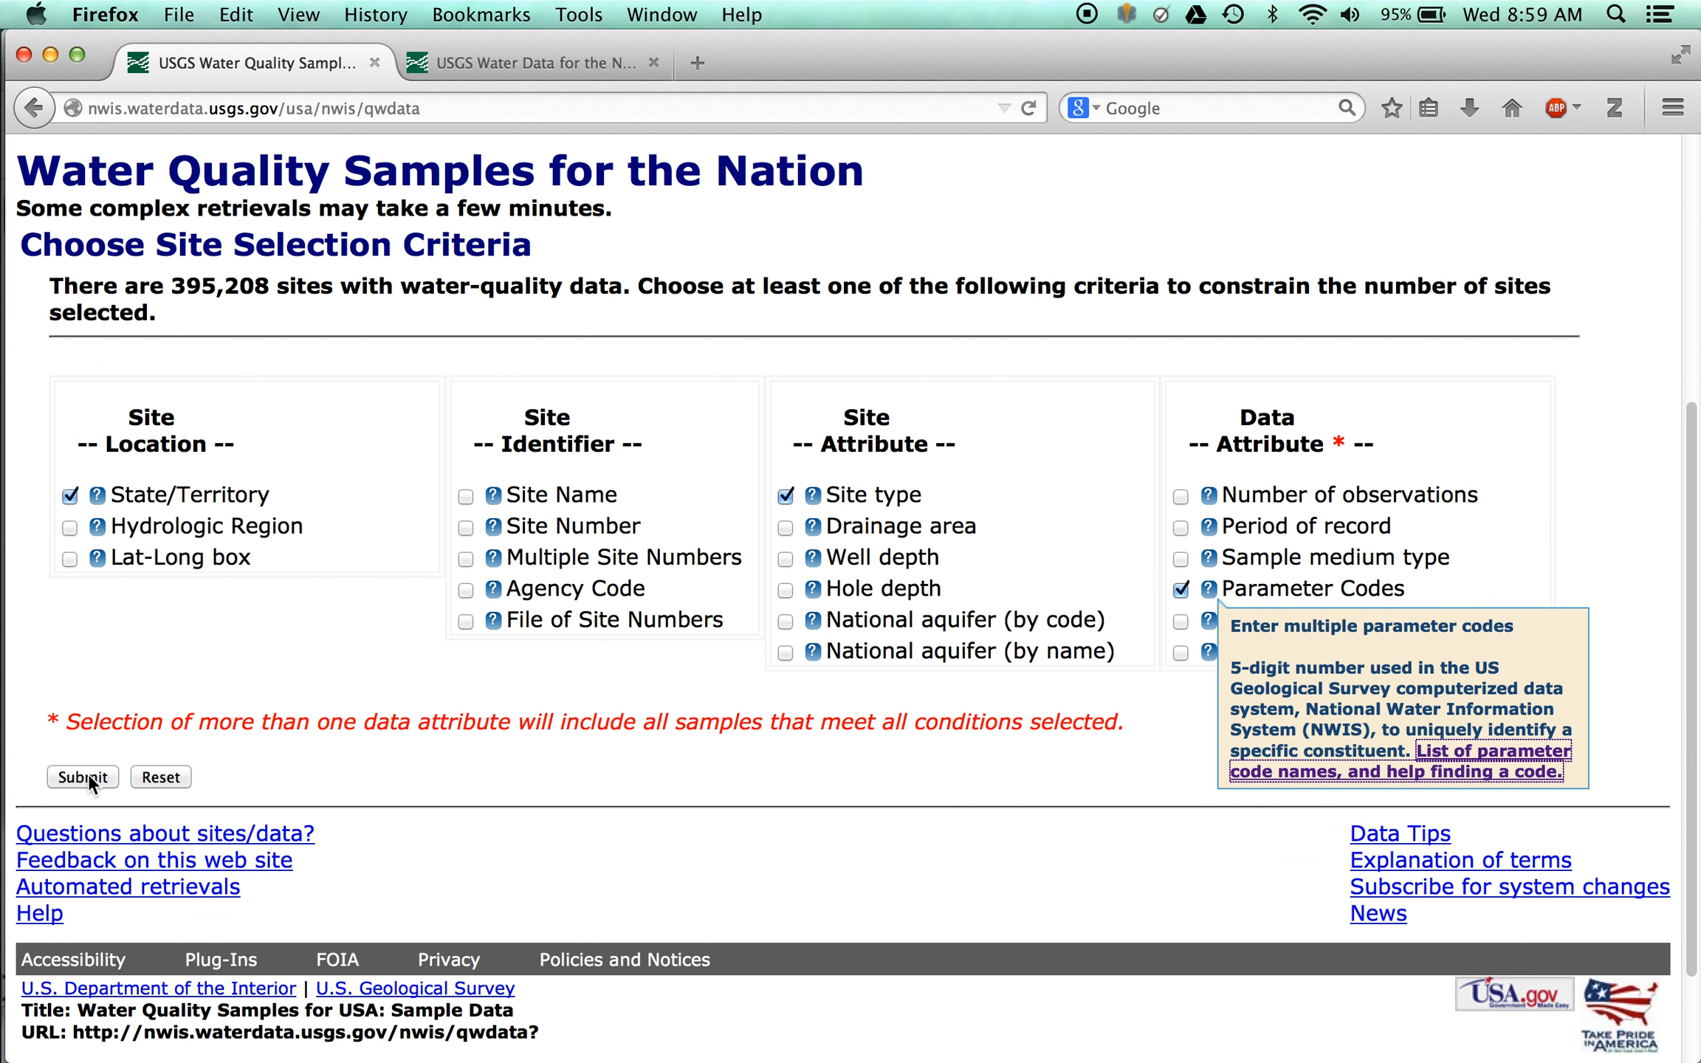
click(88, 773)
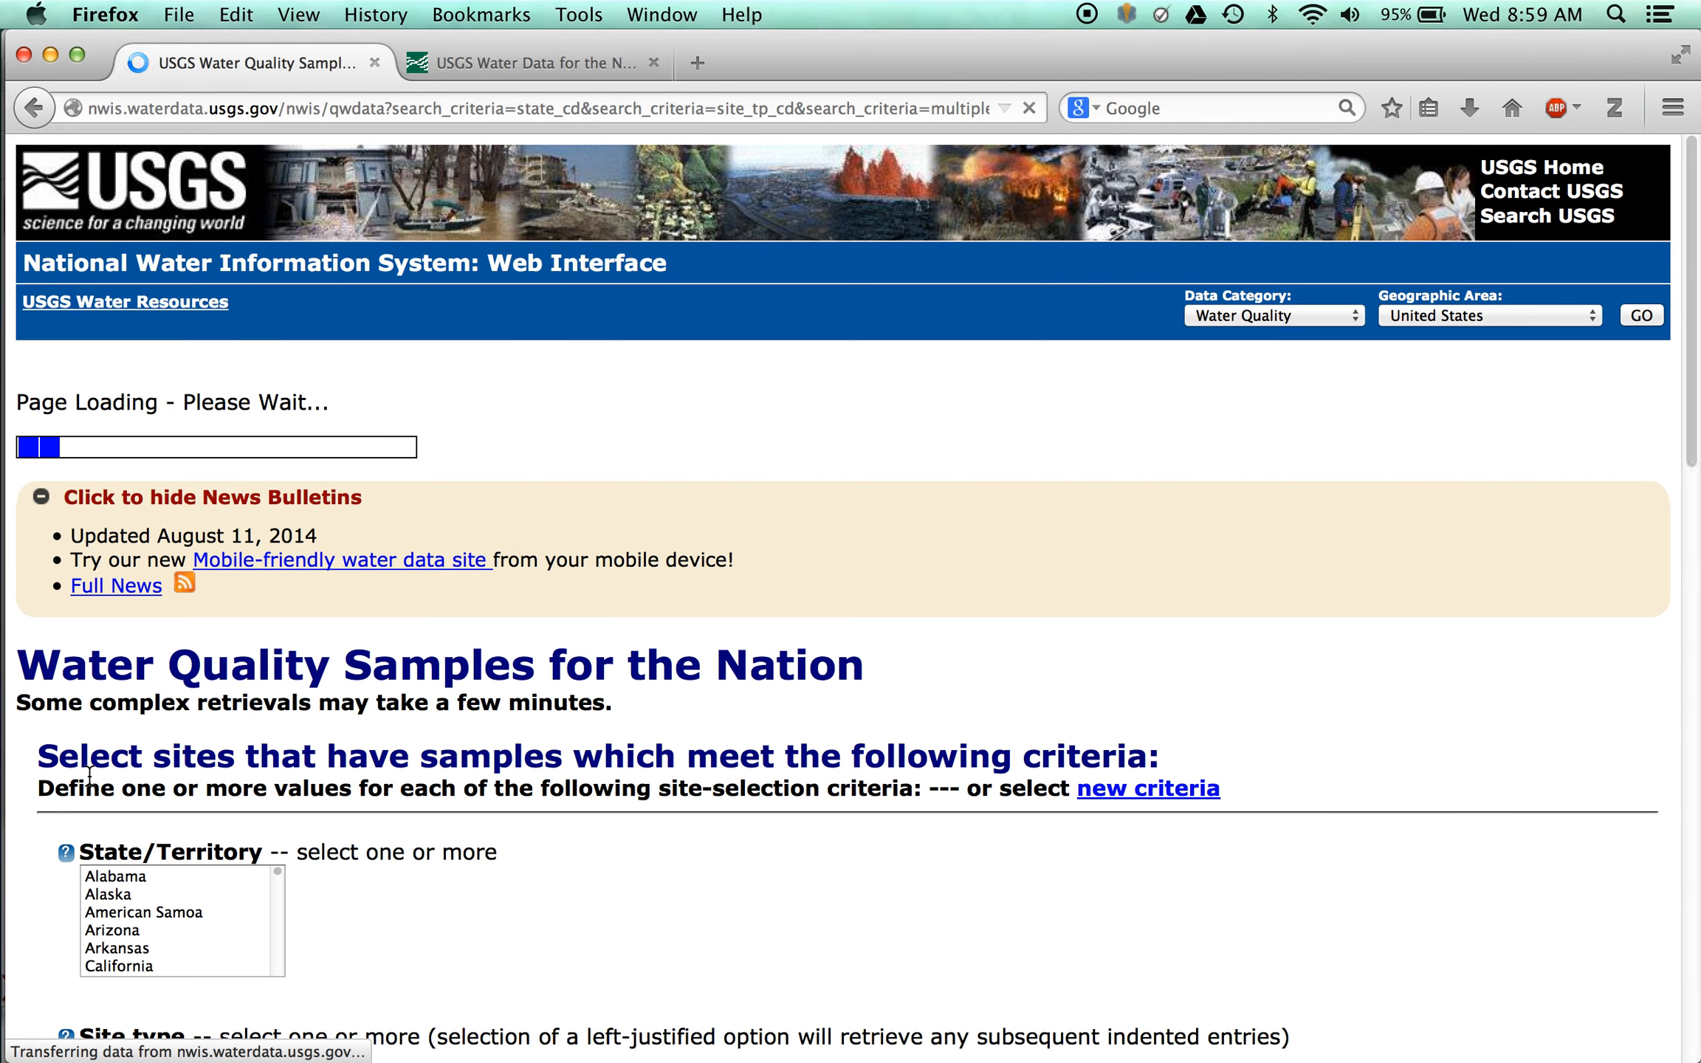
- Restrict the sites to New Hampshire as the state and Well as the site type
scroll(662, 740, down, 5)
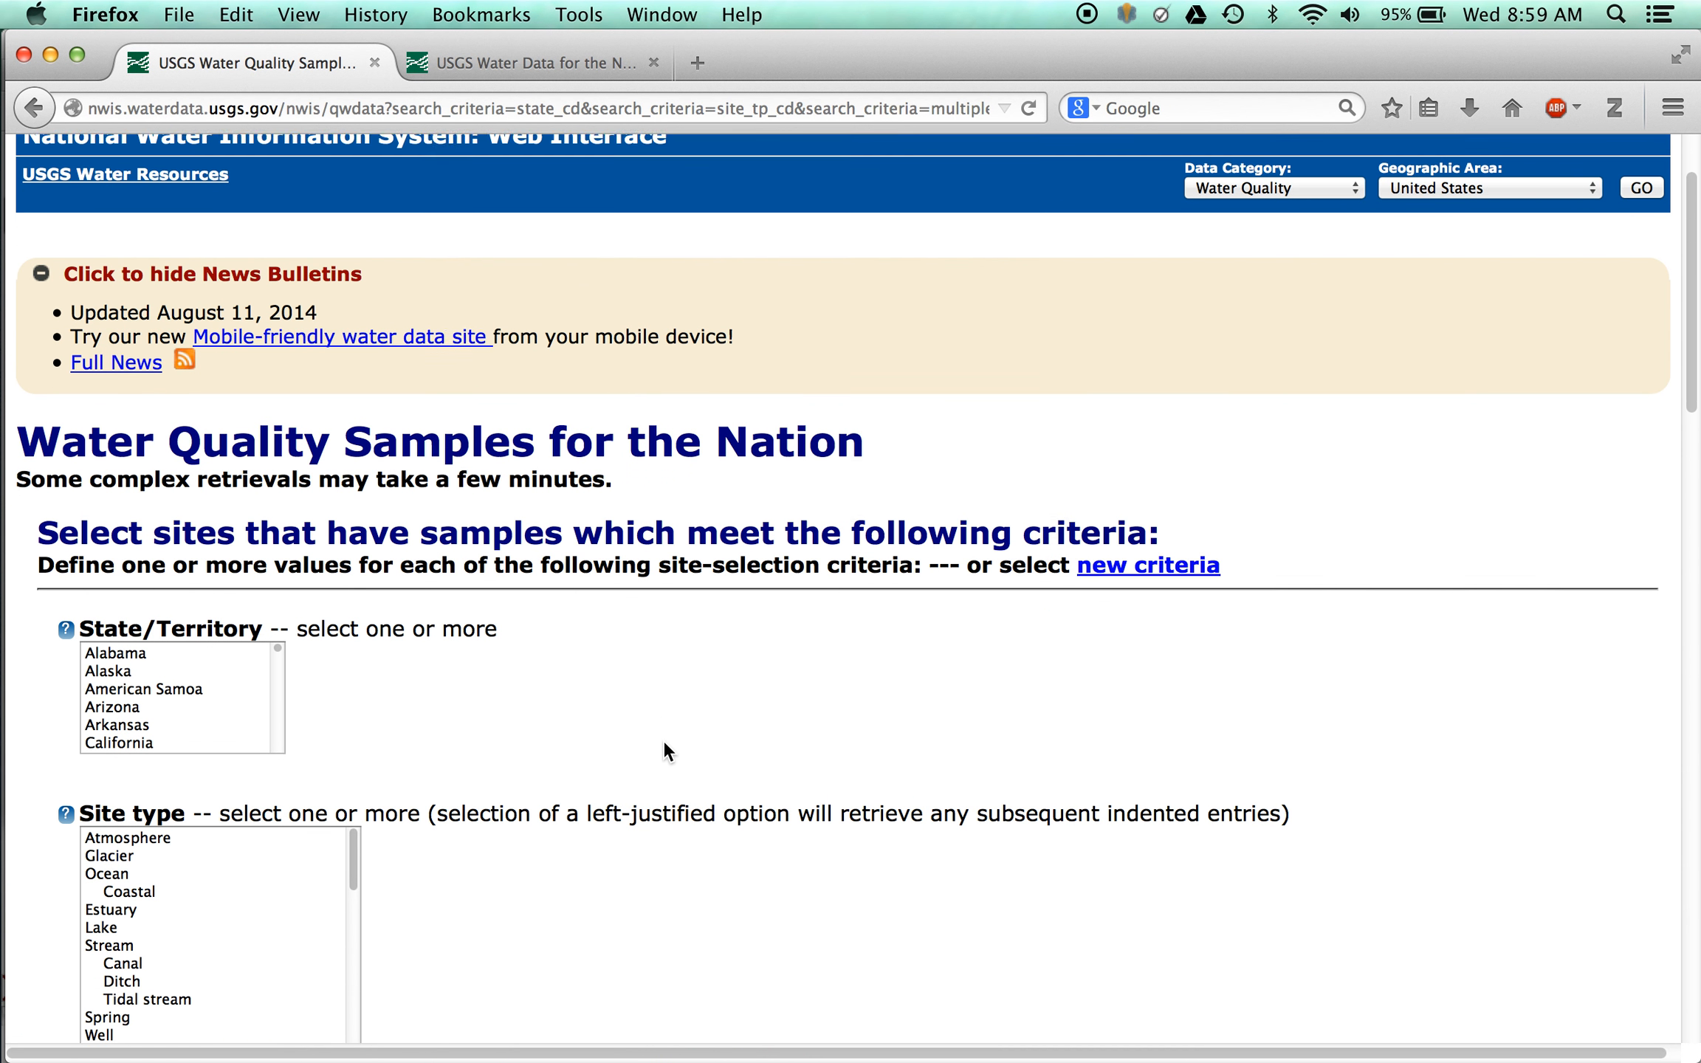
scroll(663, 740, down, 6)
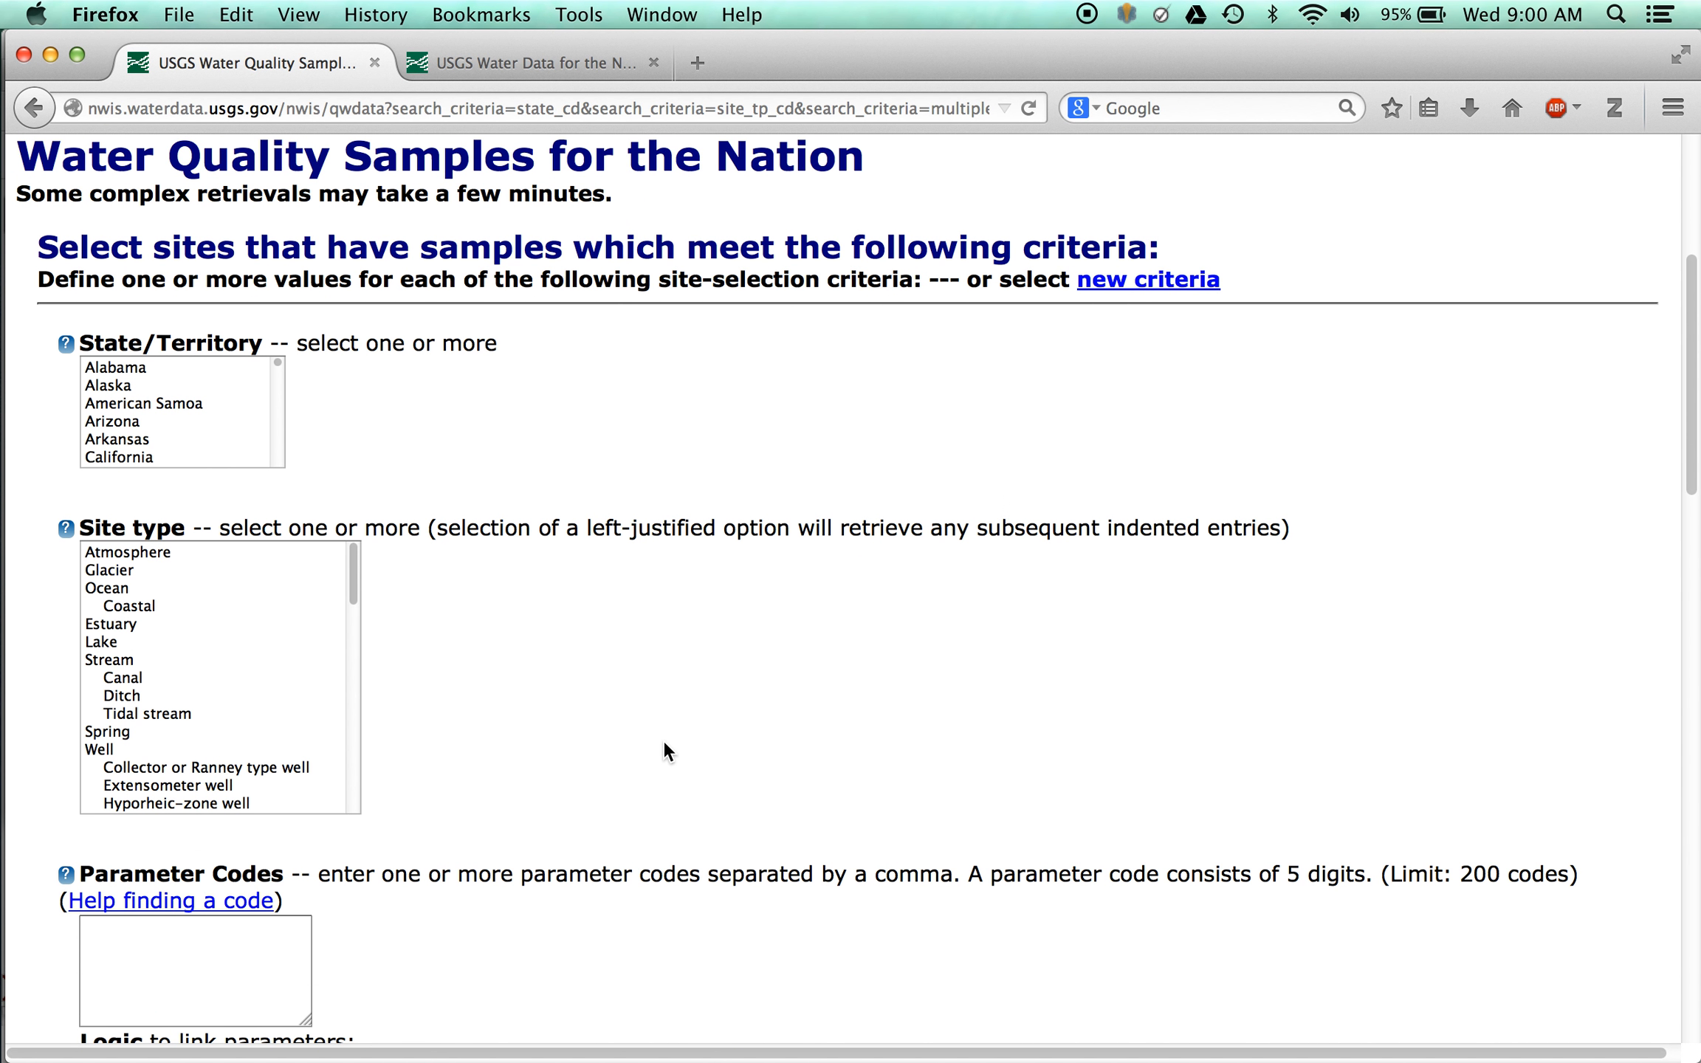
scroll(663, 740, down, 2)
scroll(186, 306, down, 5)
scroll(186, 306, down, 7)
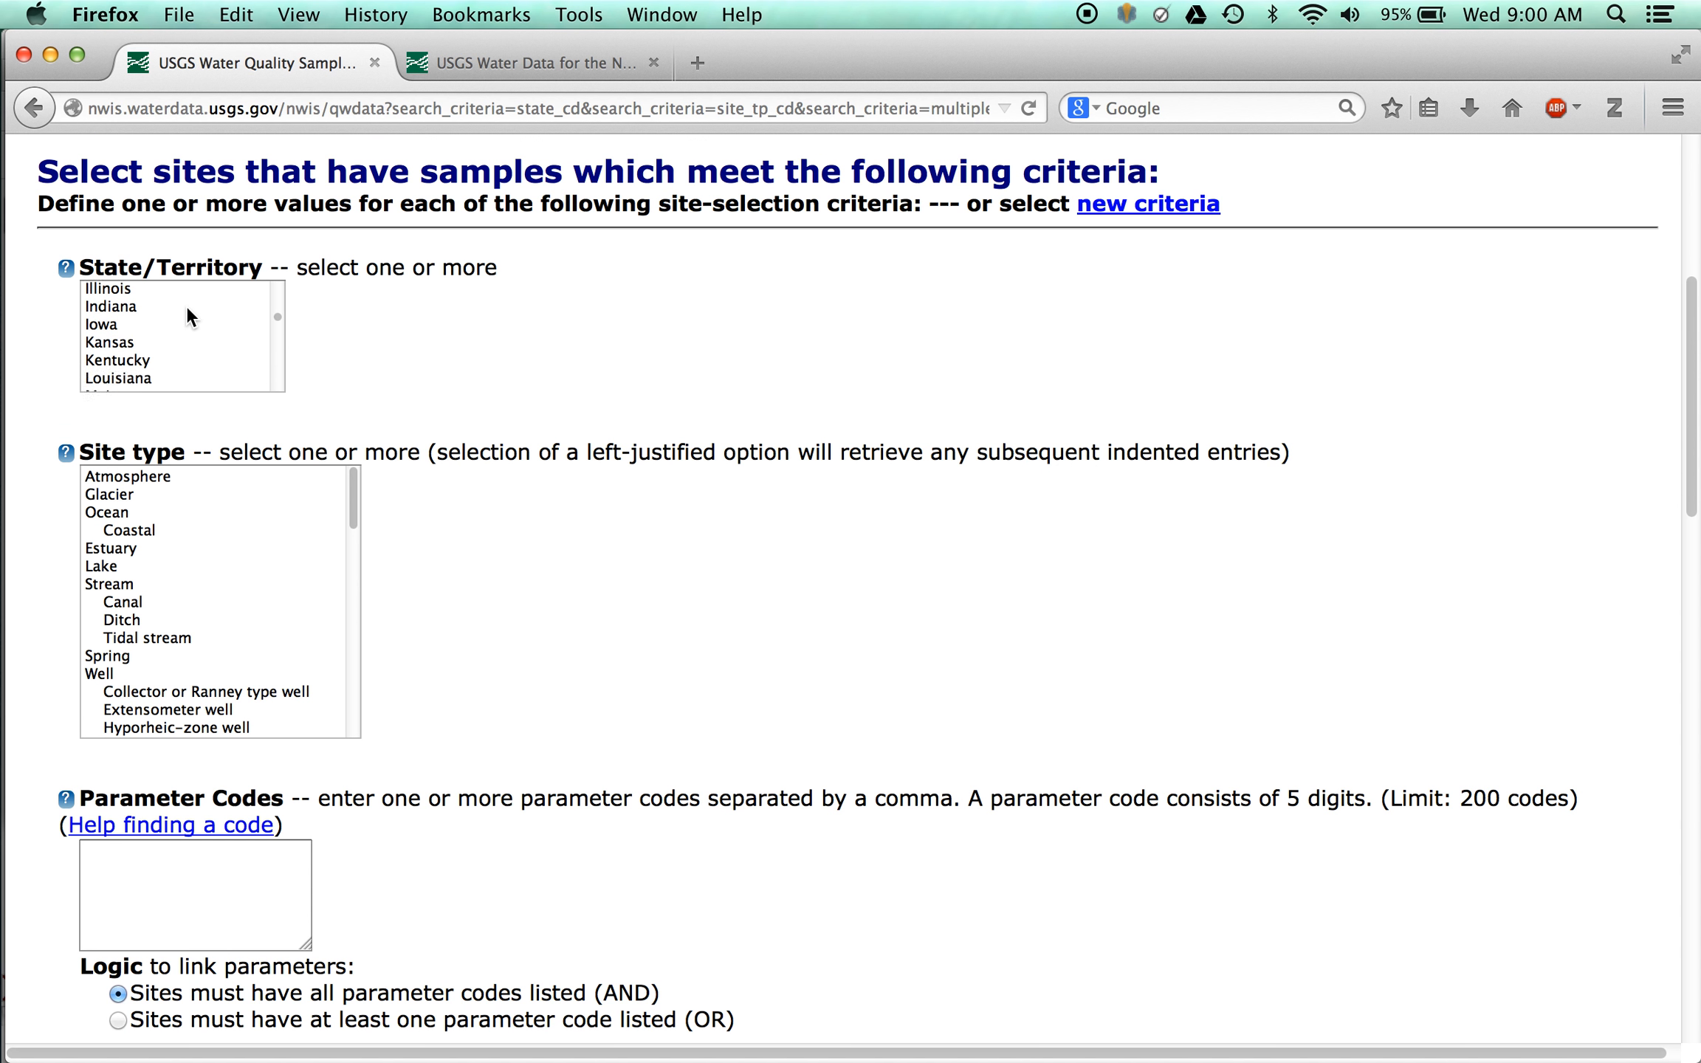
scroll(186, 305, down, 1)
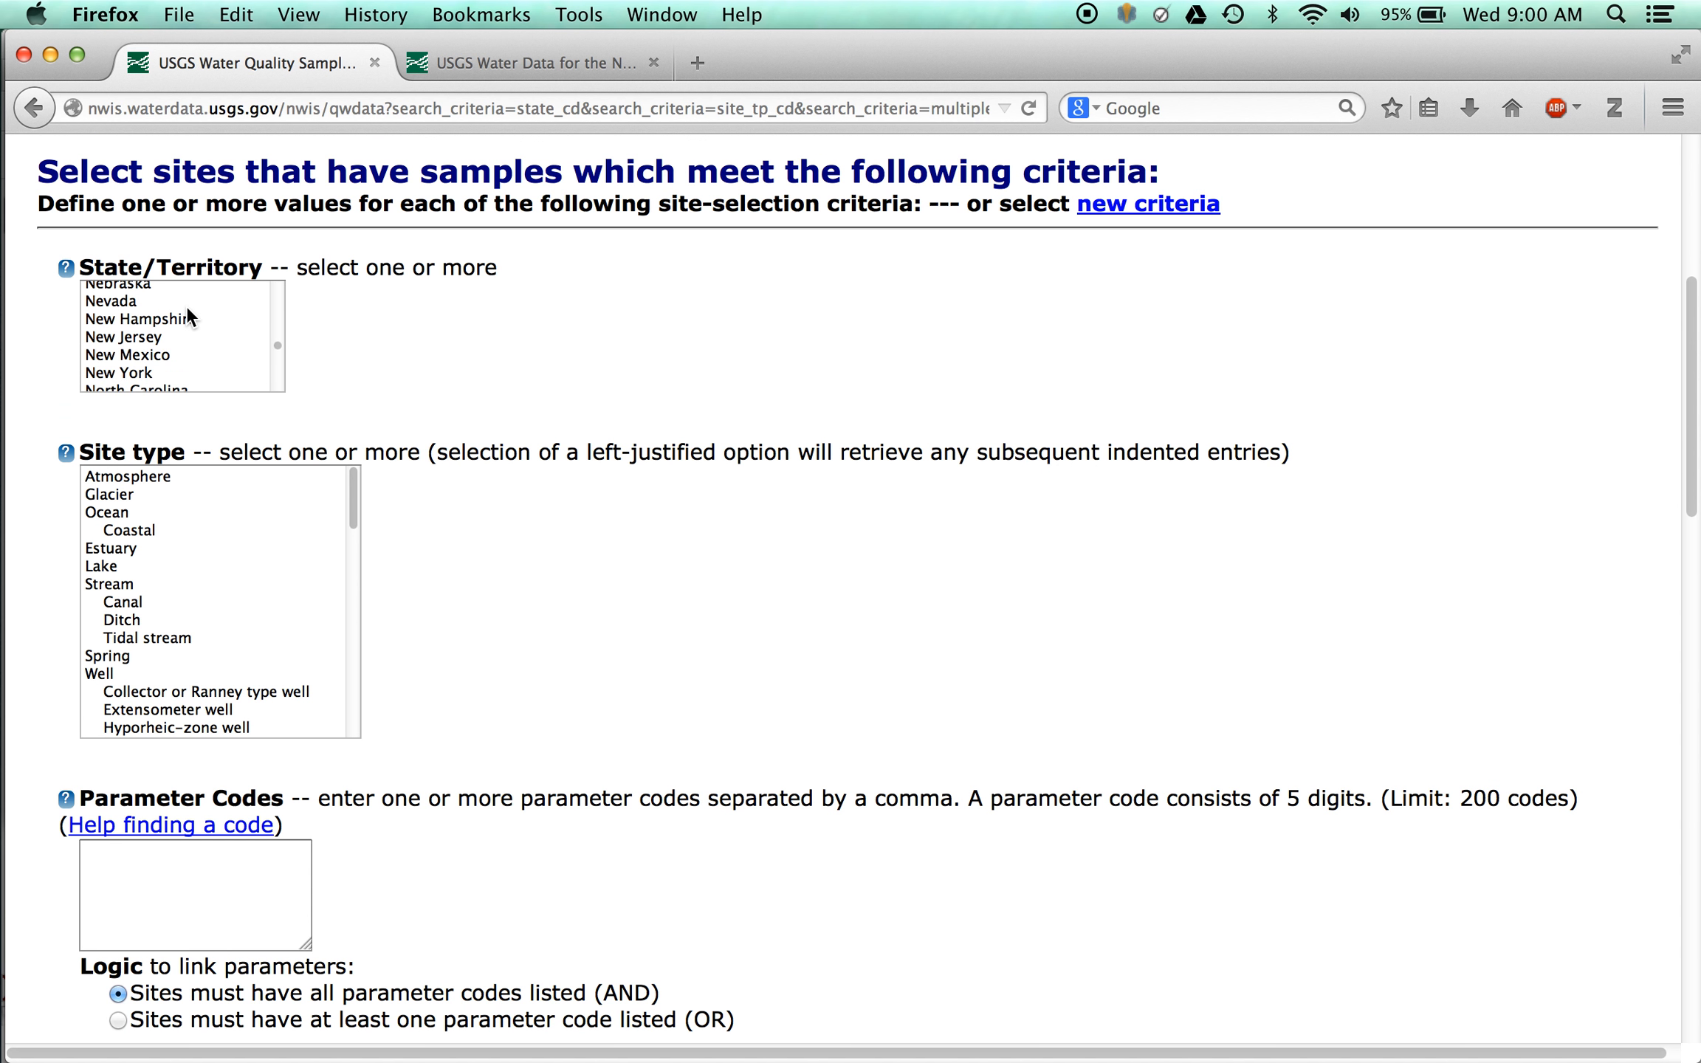
click(153, 318)
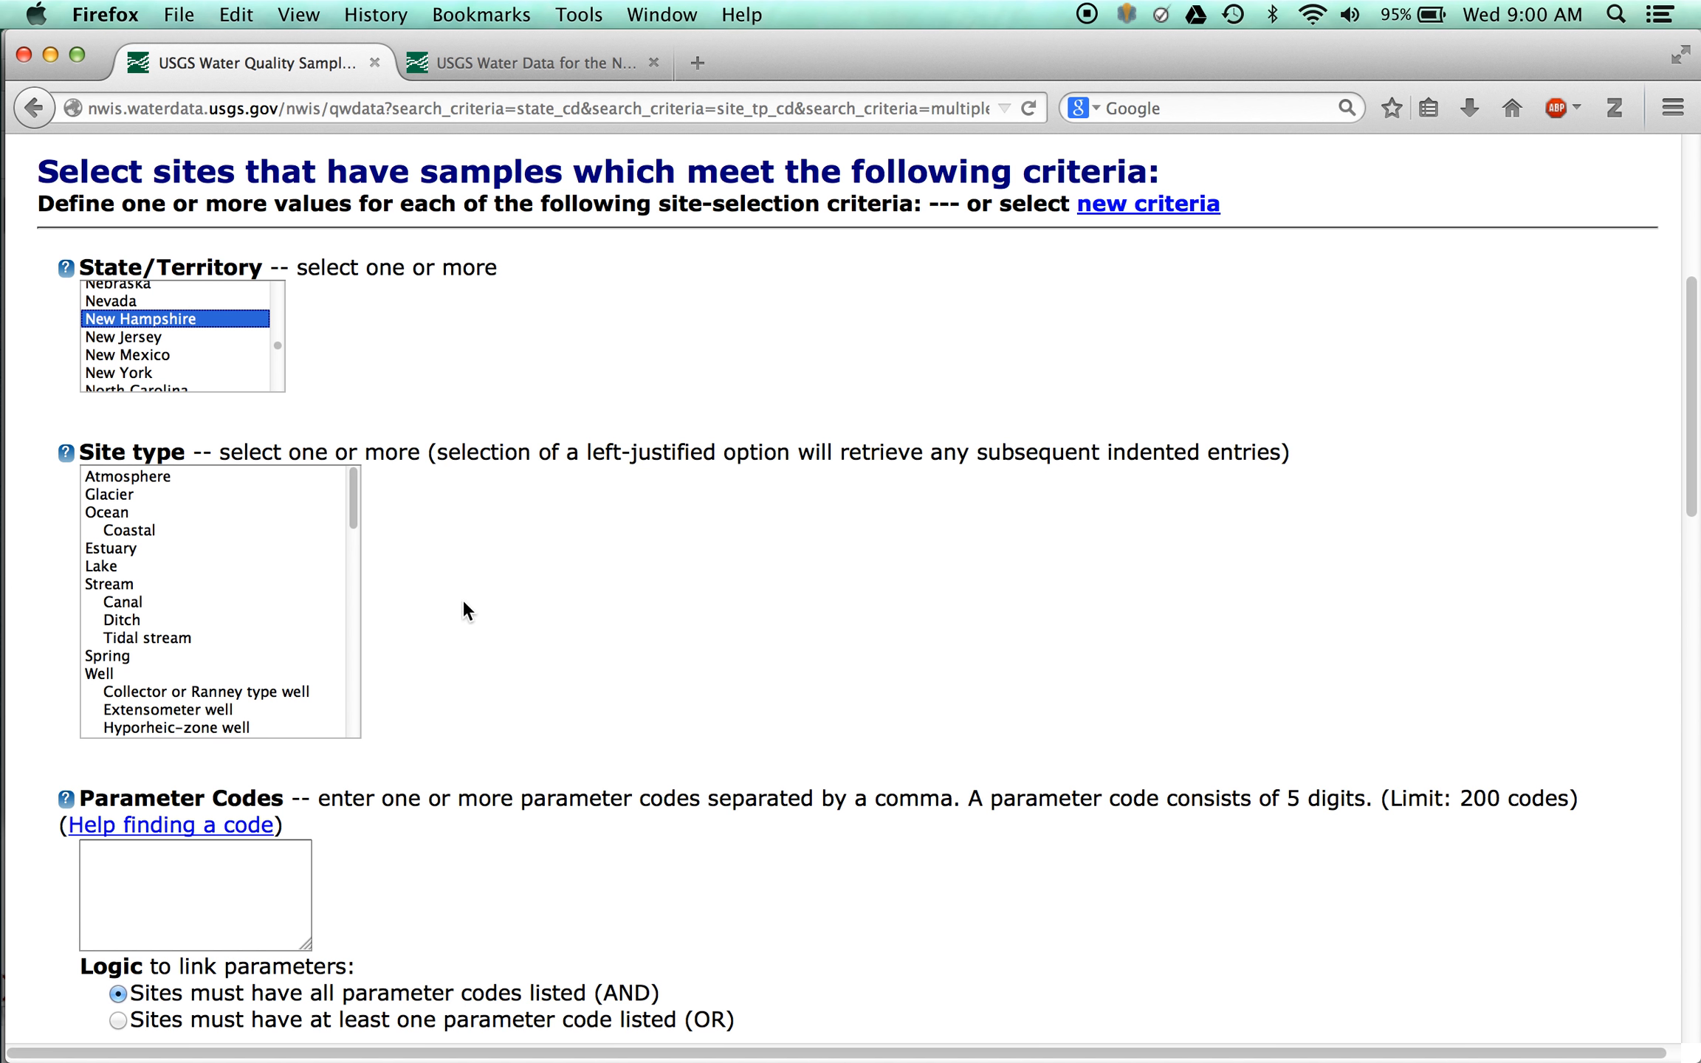
click(101, 671)
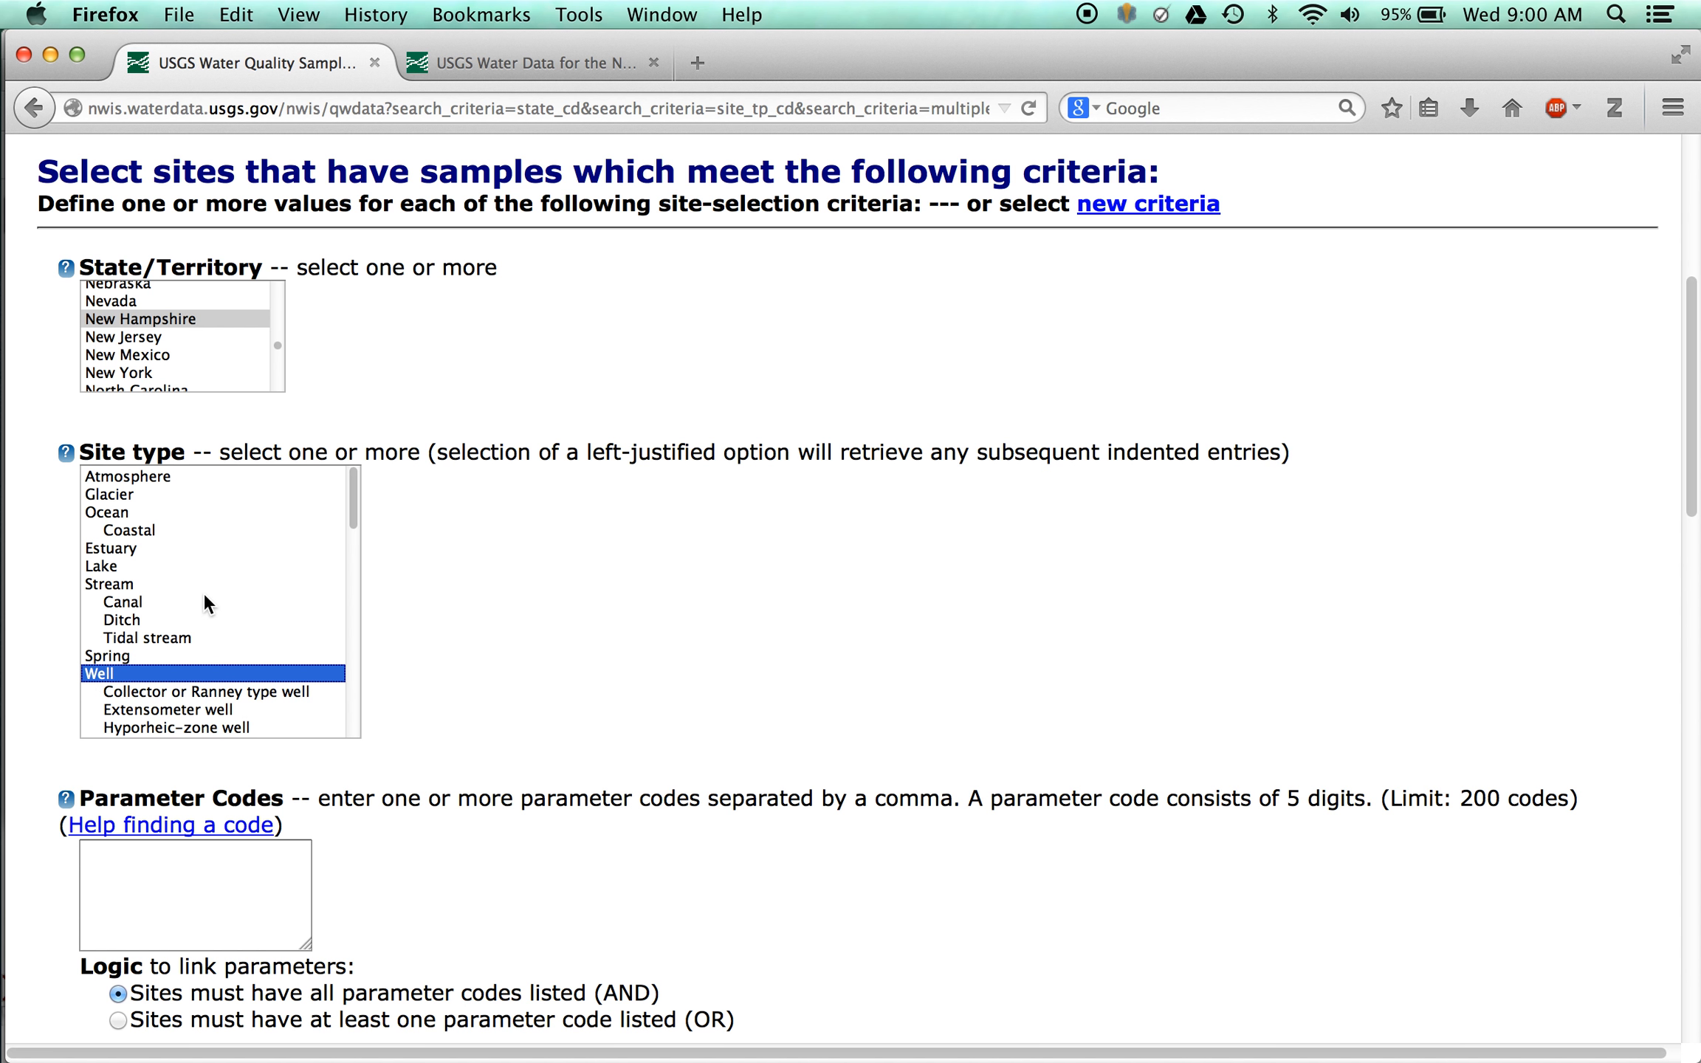
scroll(204, 594, down, 3)
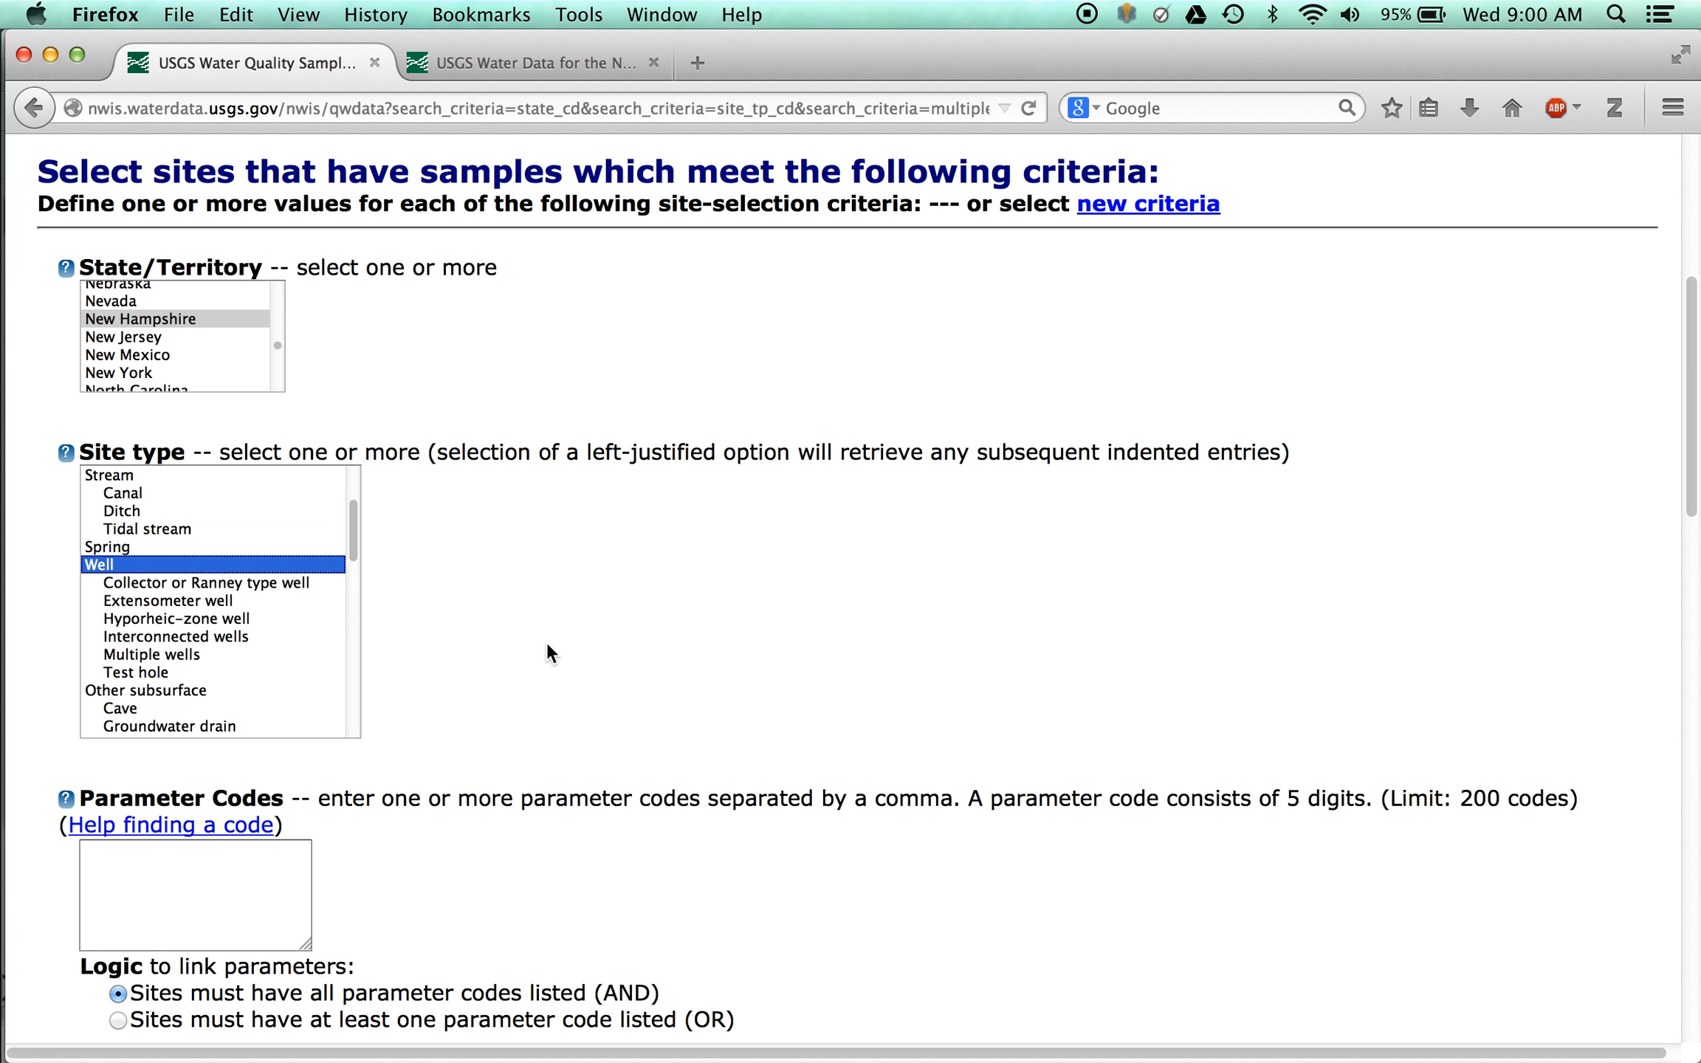
- Enter 01002 as the parameter code for the site selection
scroll(547, 641, down, 2)
click(226, 773)
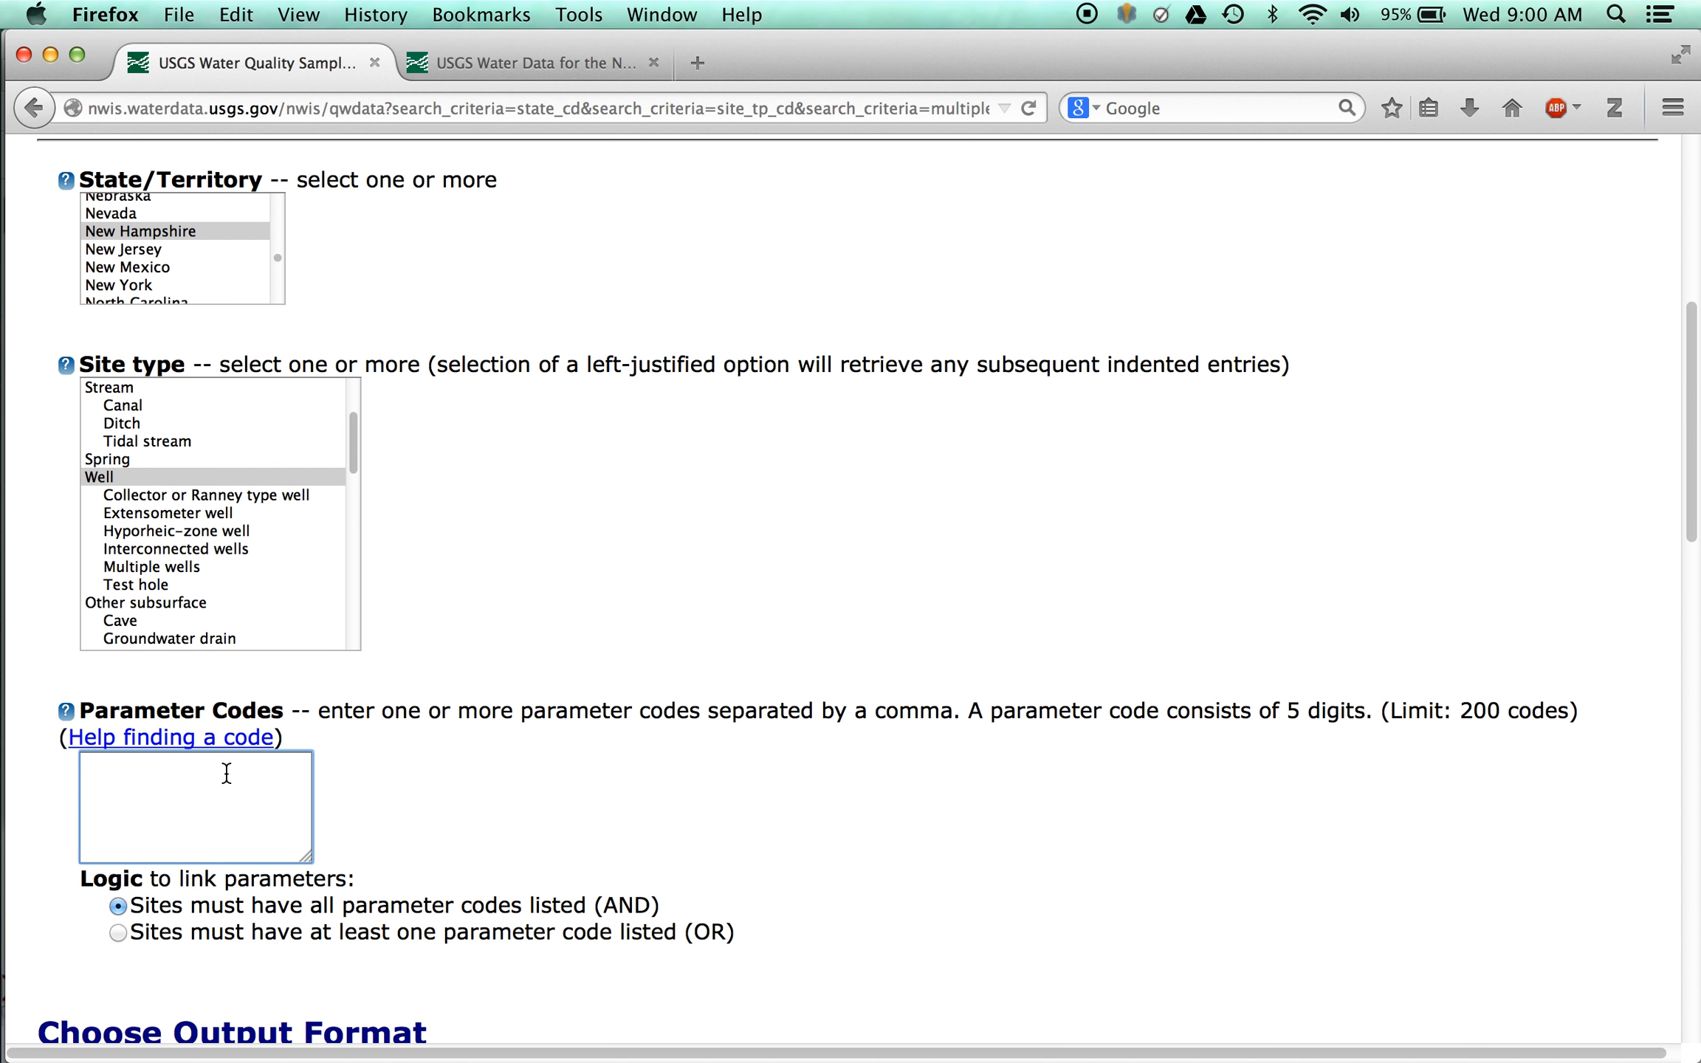
text(01002)
- Set the tab-separated data output to Display in browser and submit the water-quality query
scroll(627, 814, down, 5)
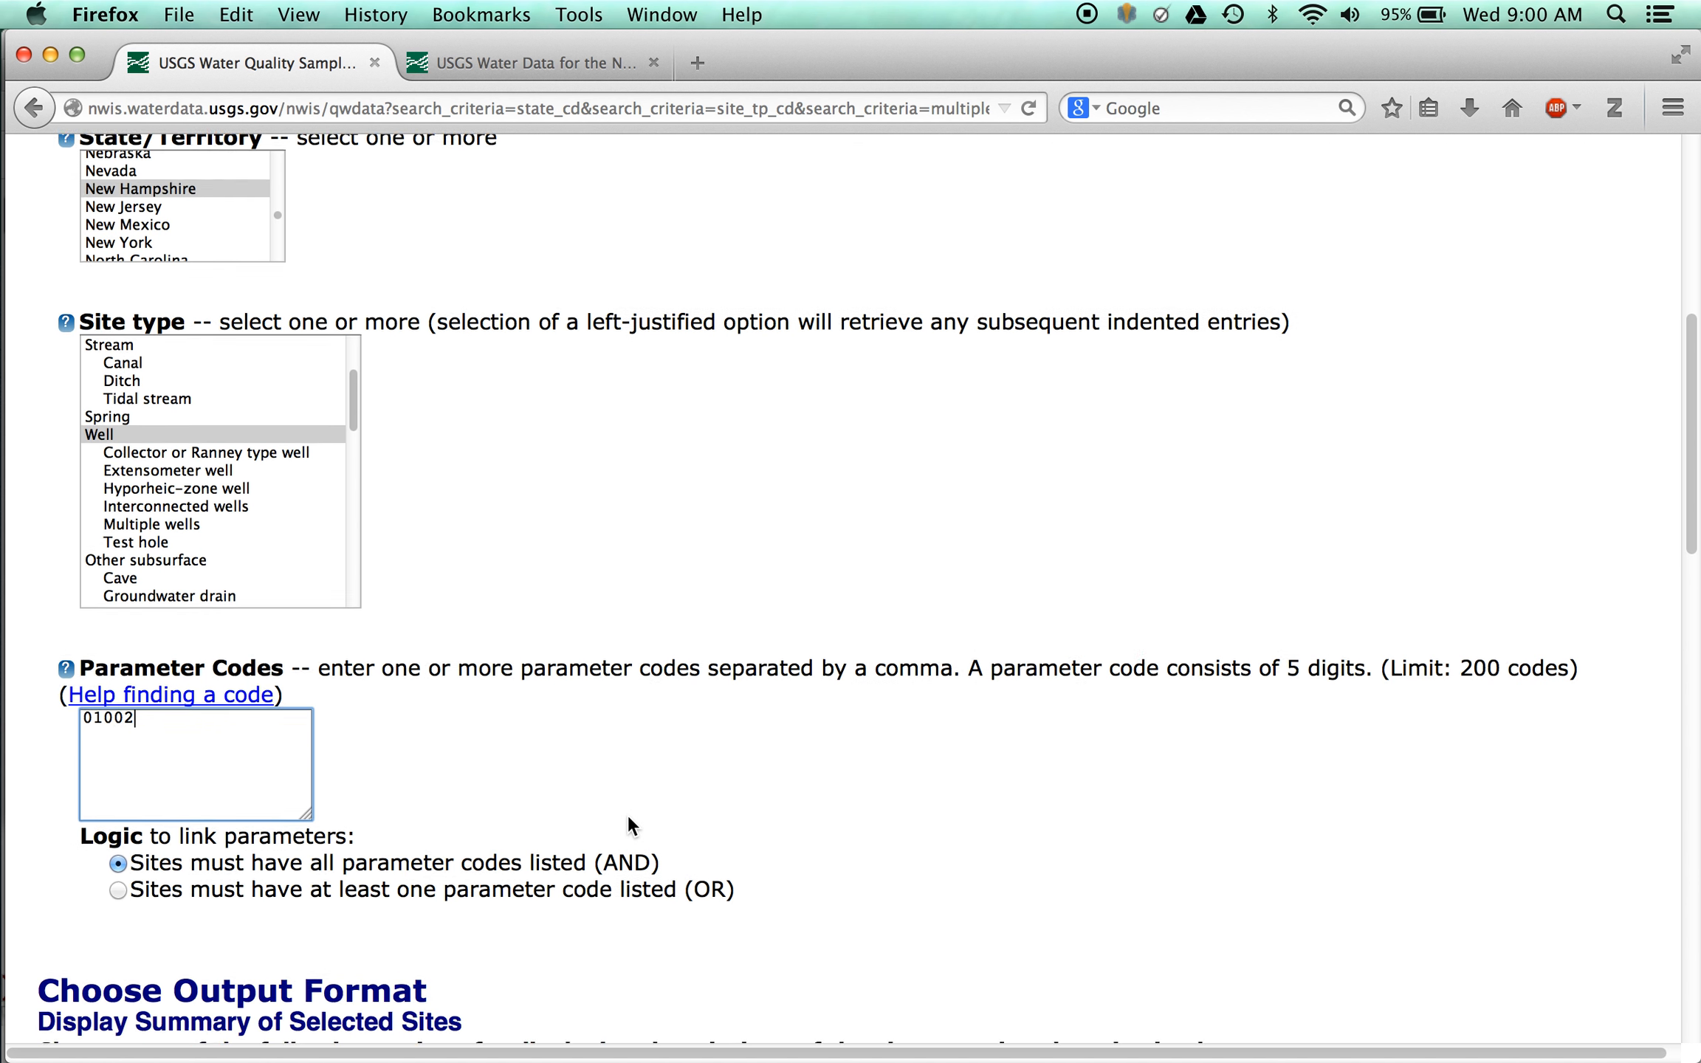
scroll(628, 821, down, 7)
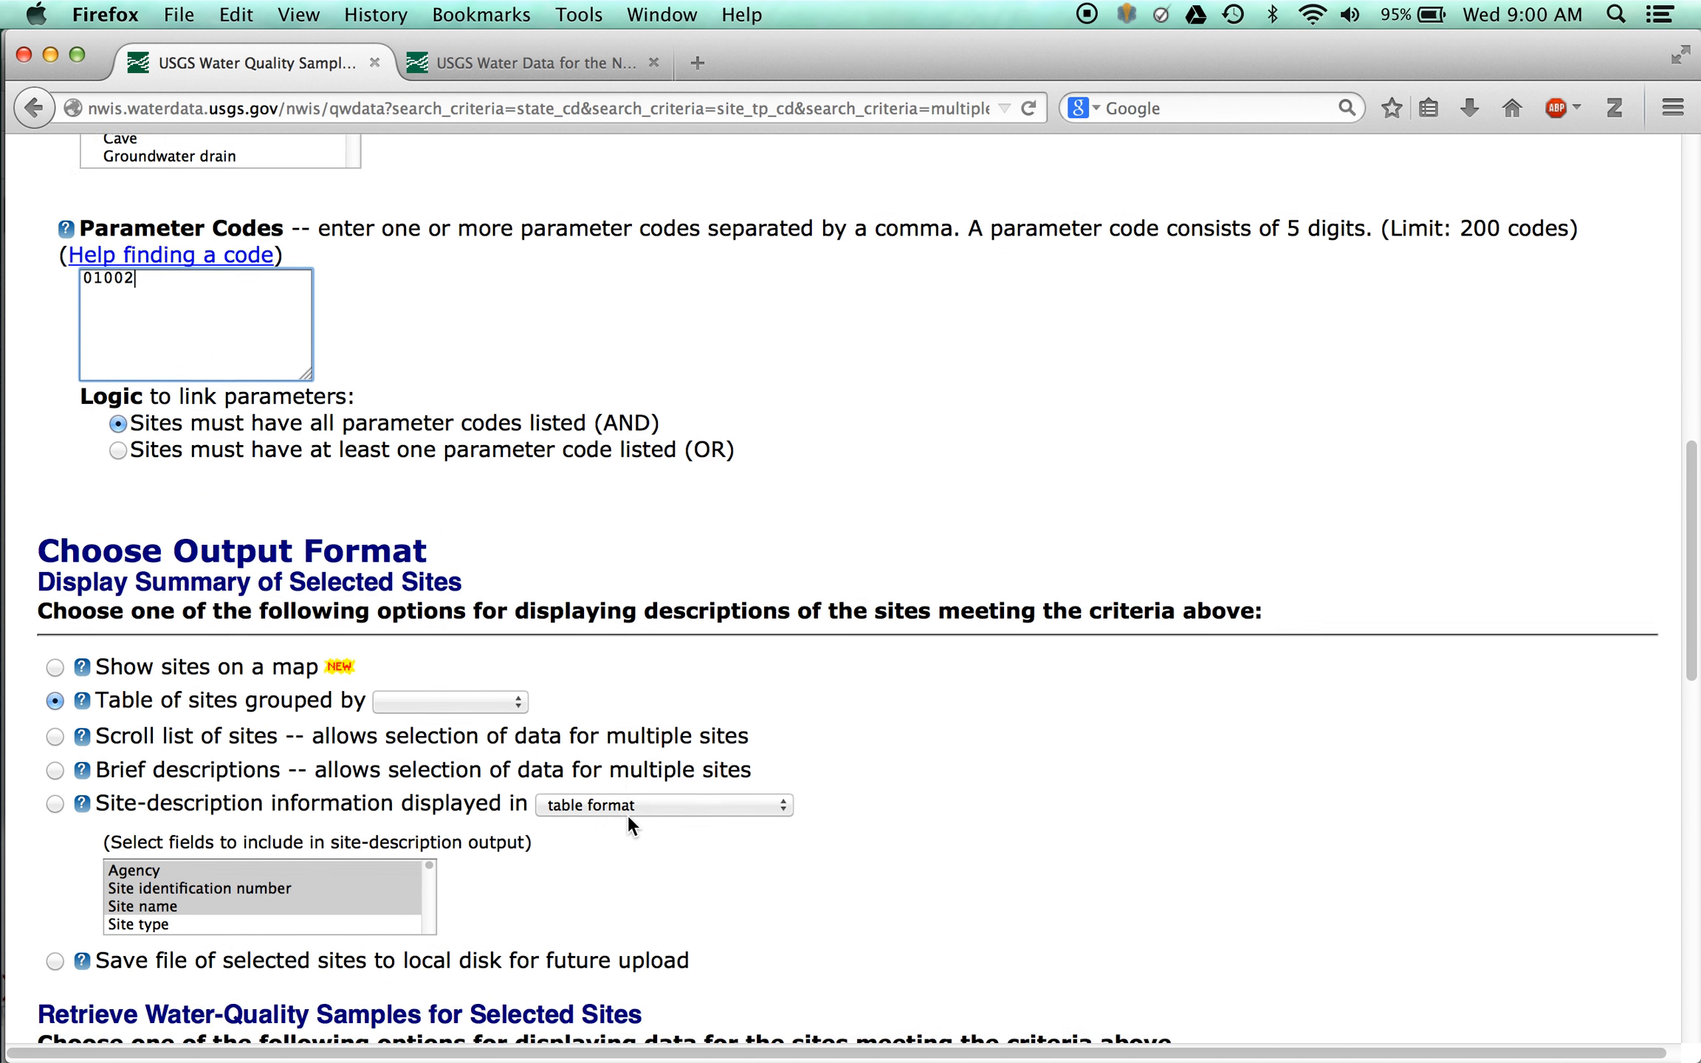
scroll(628, 817, down, 4)
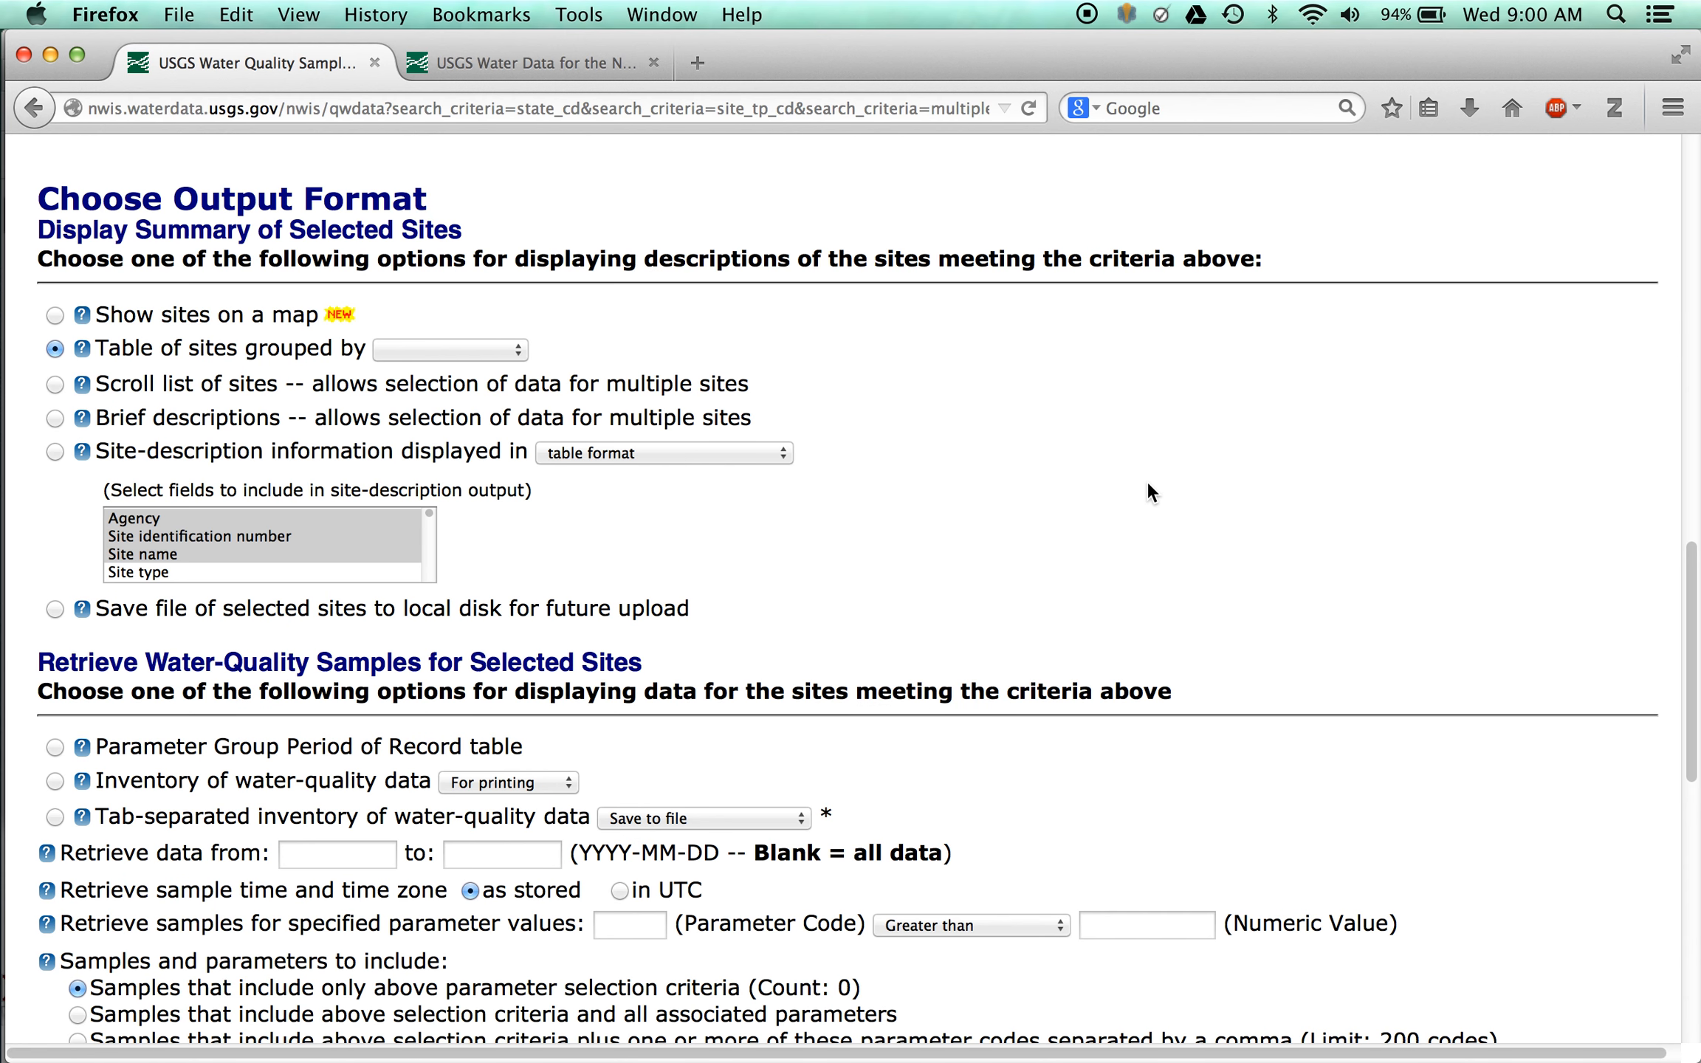
scroll(1146, 493, down, 4)
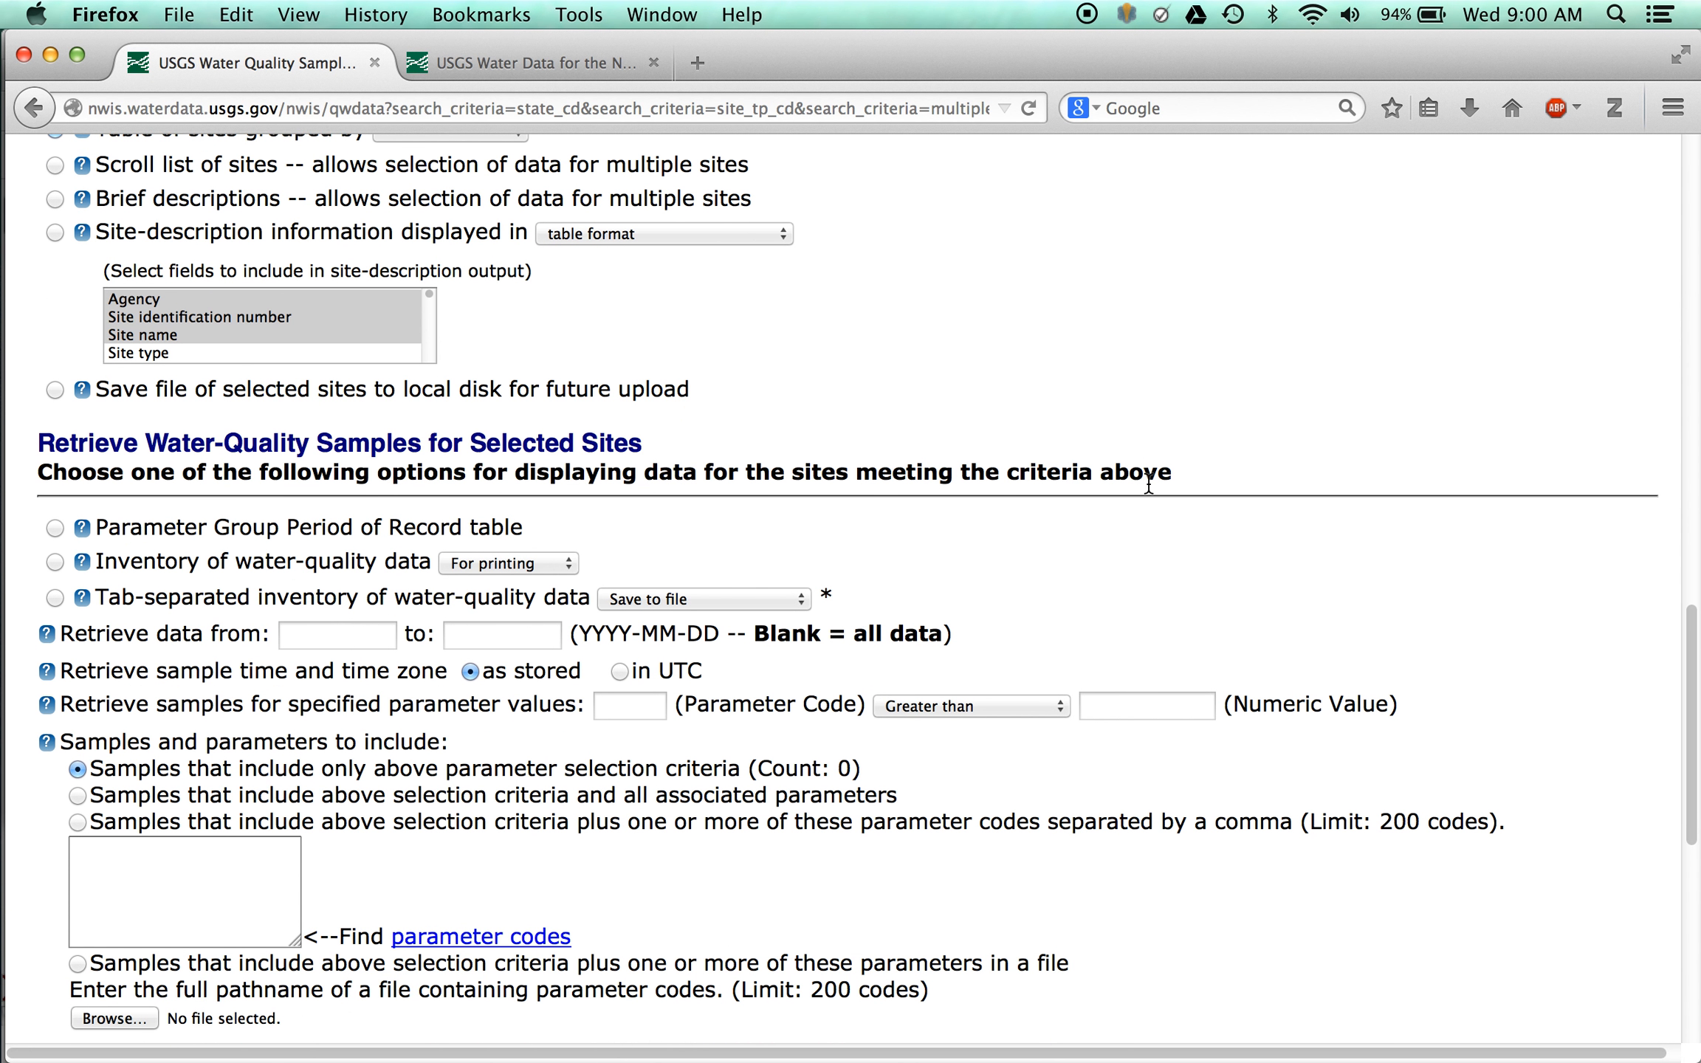
scroll(1148, 487, down, 5)
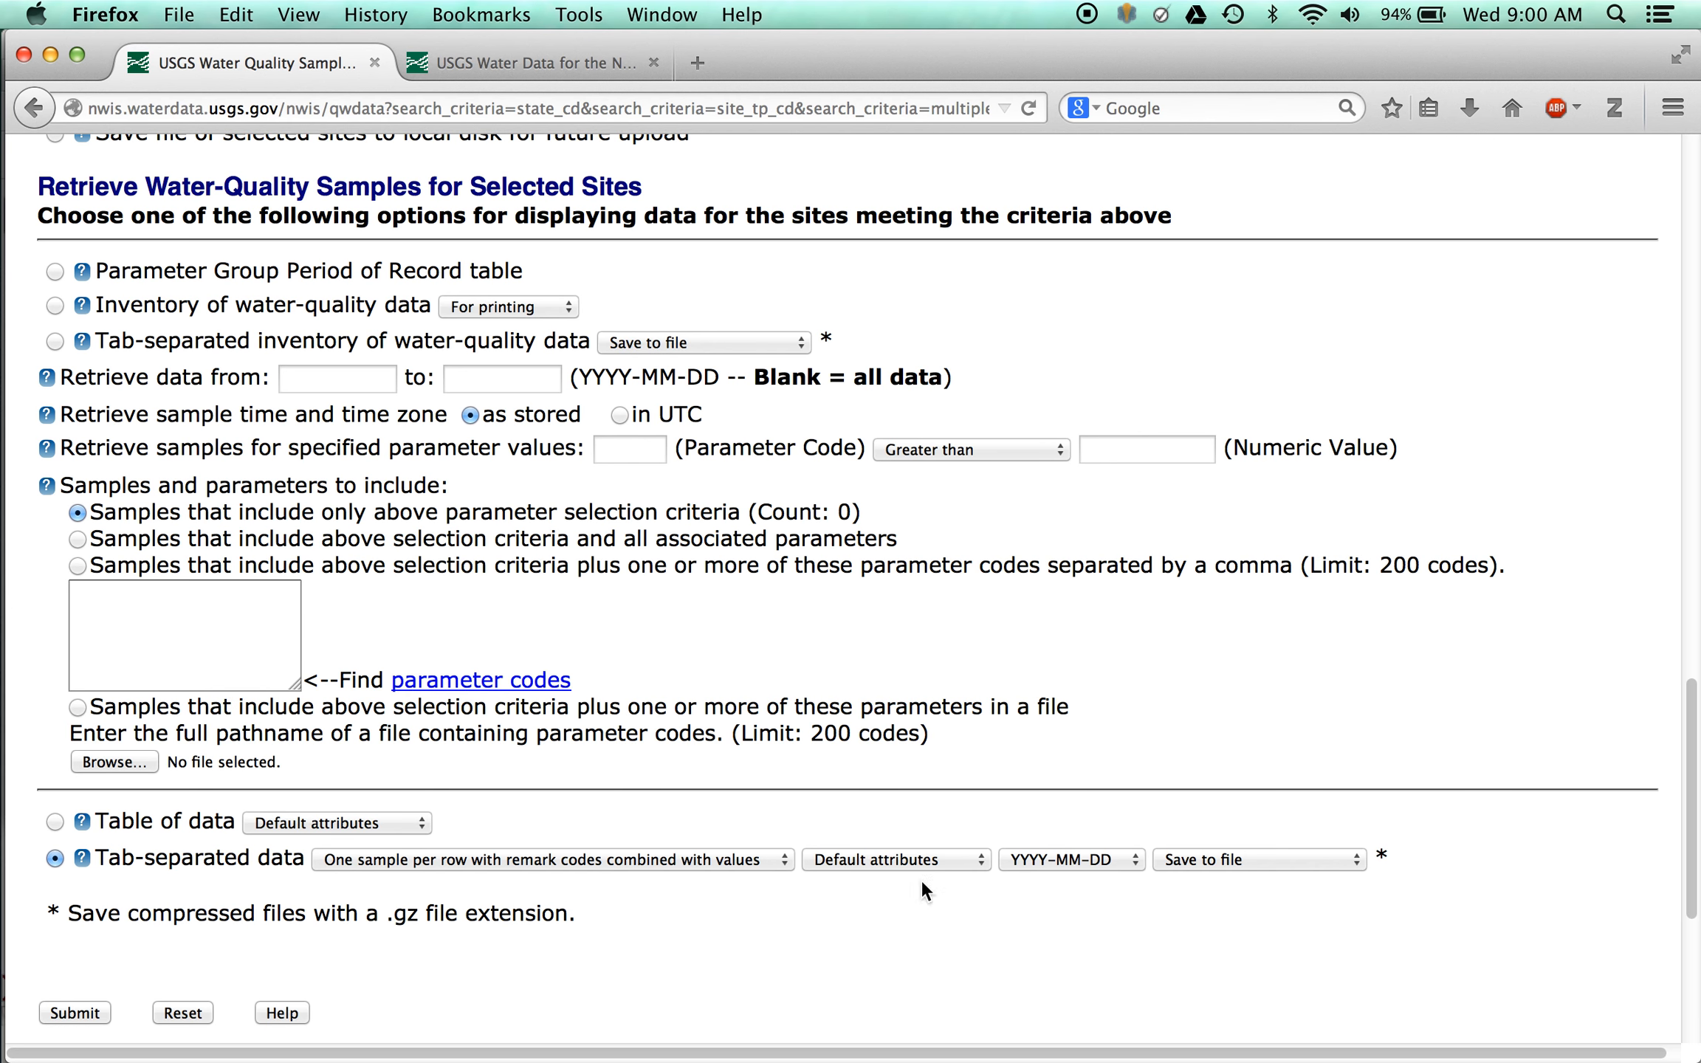
click(1252, 861)
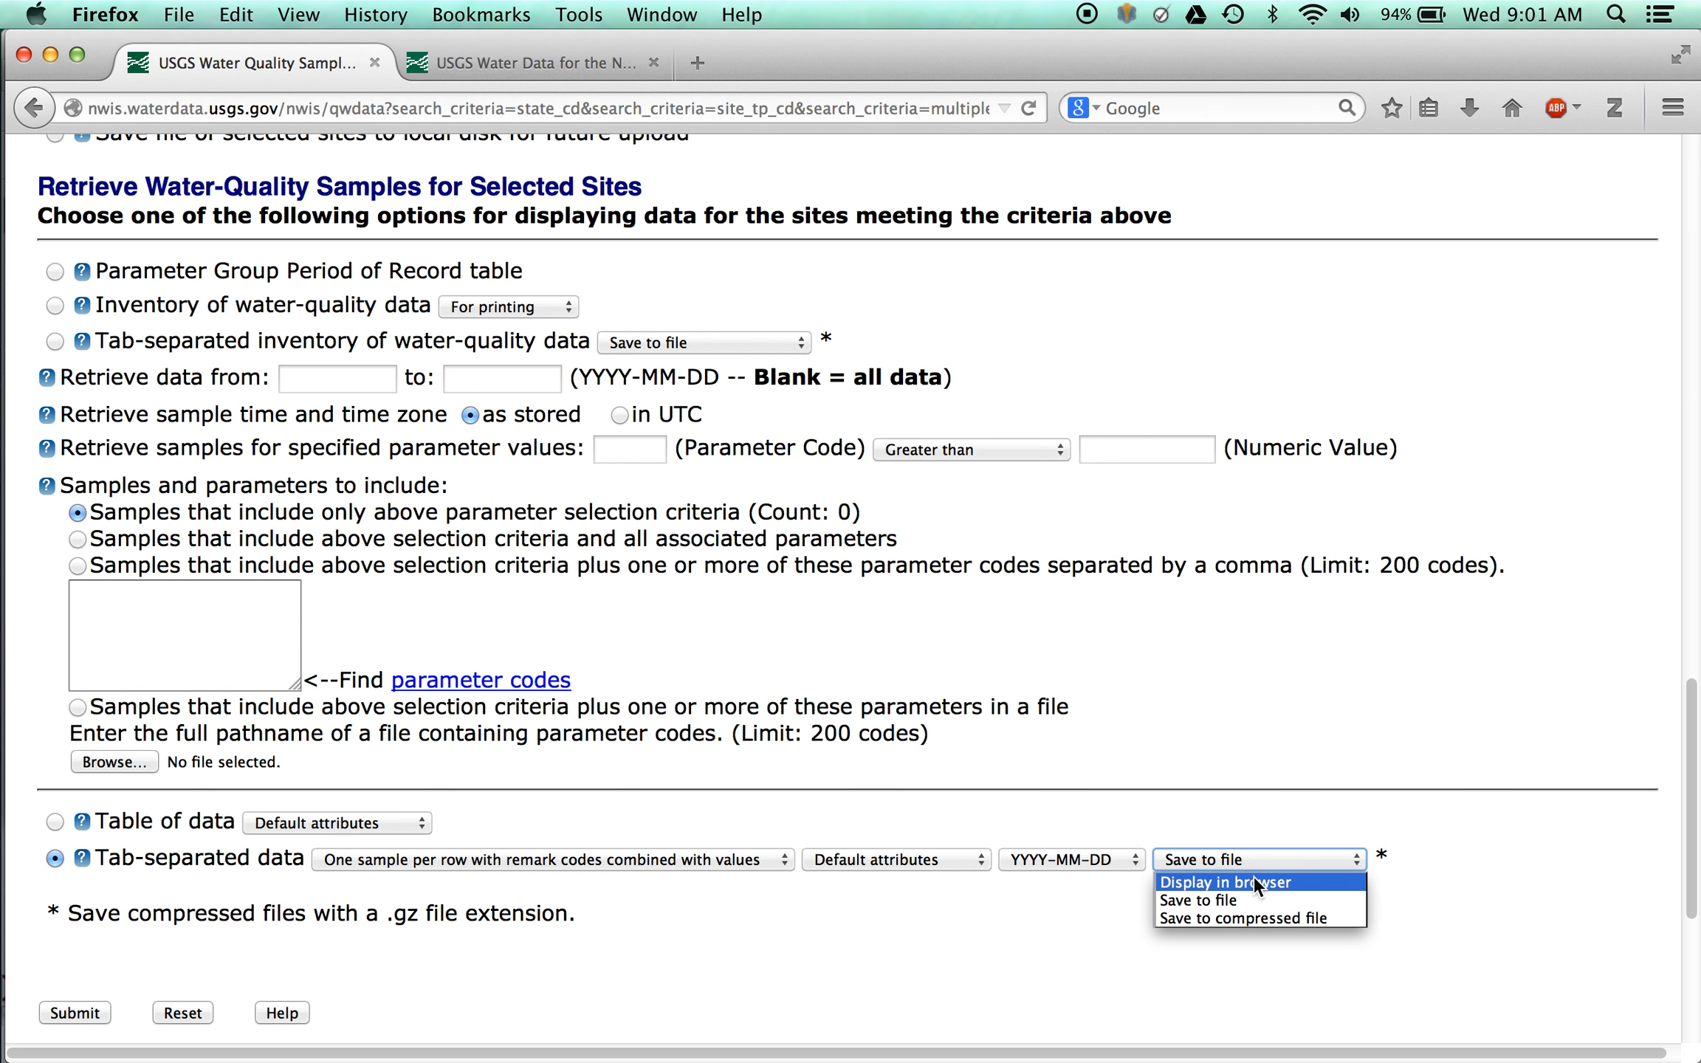
click(1253, 876)
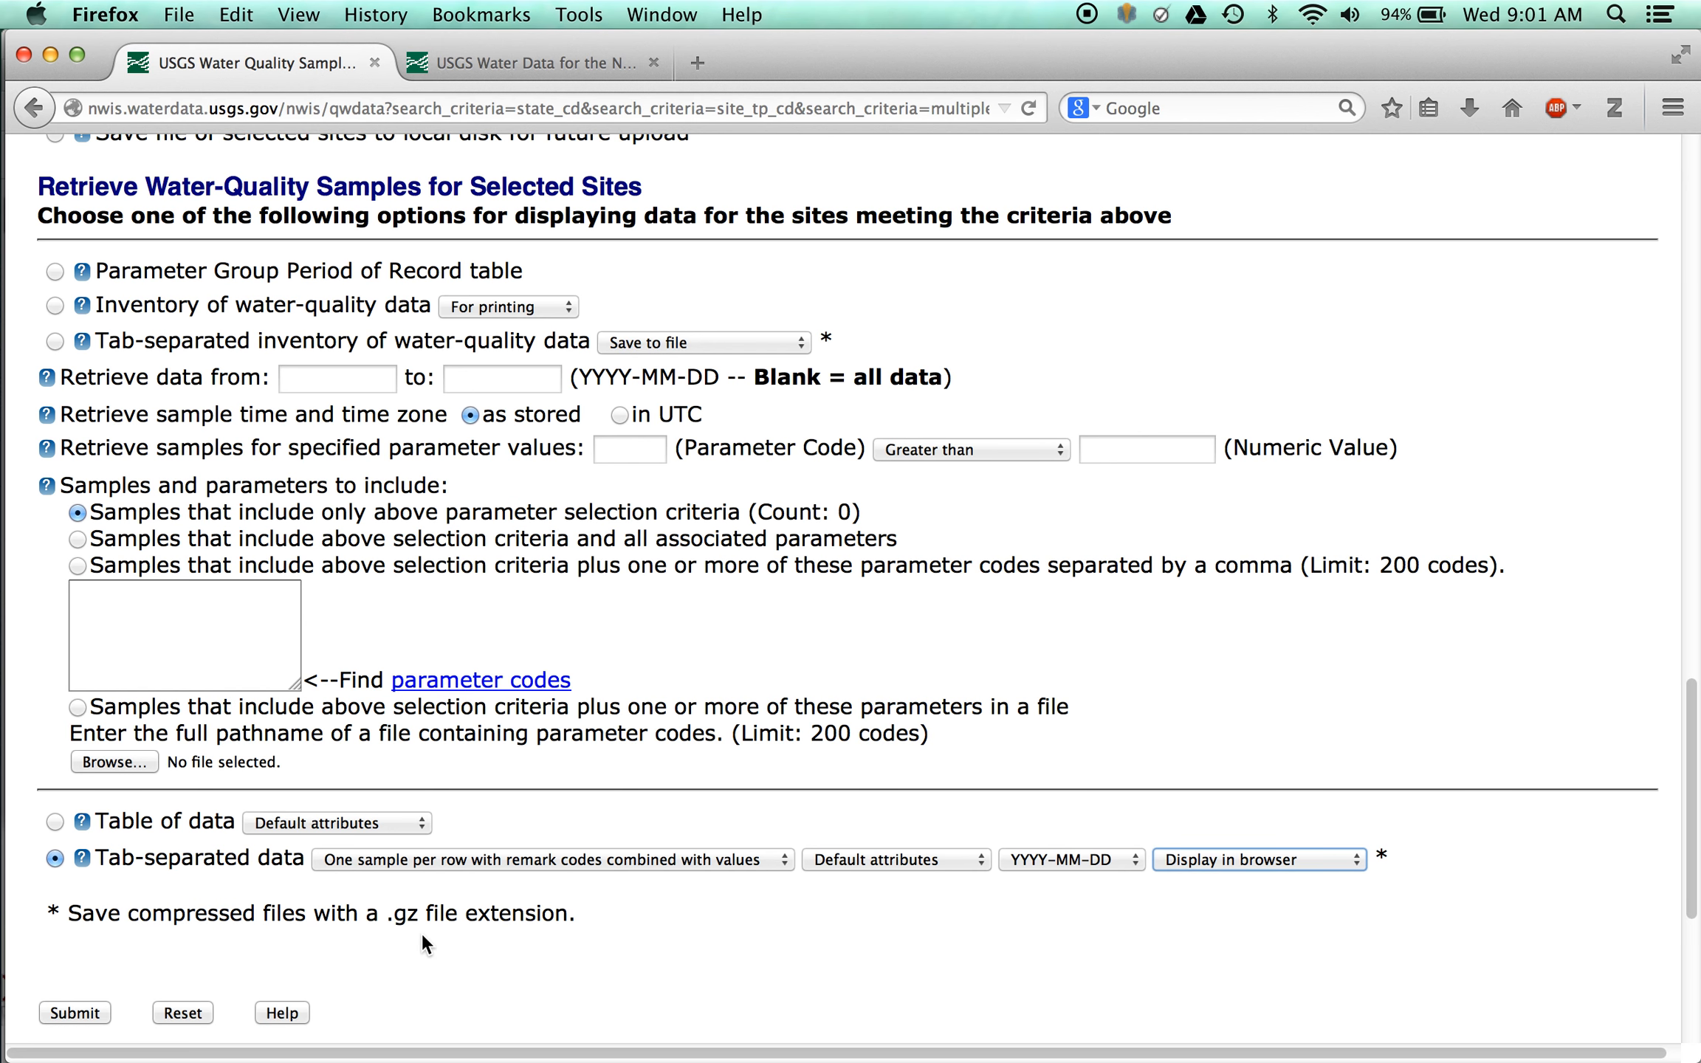
click(74, 1013)
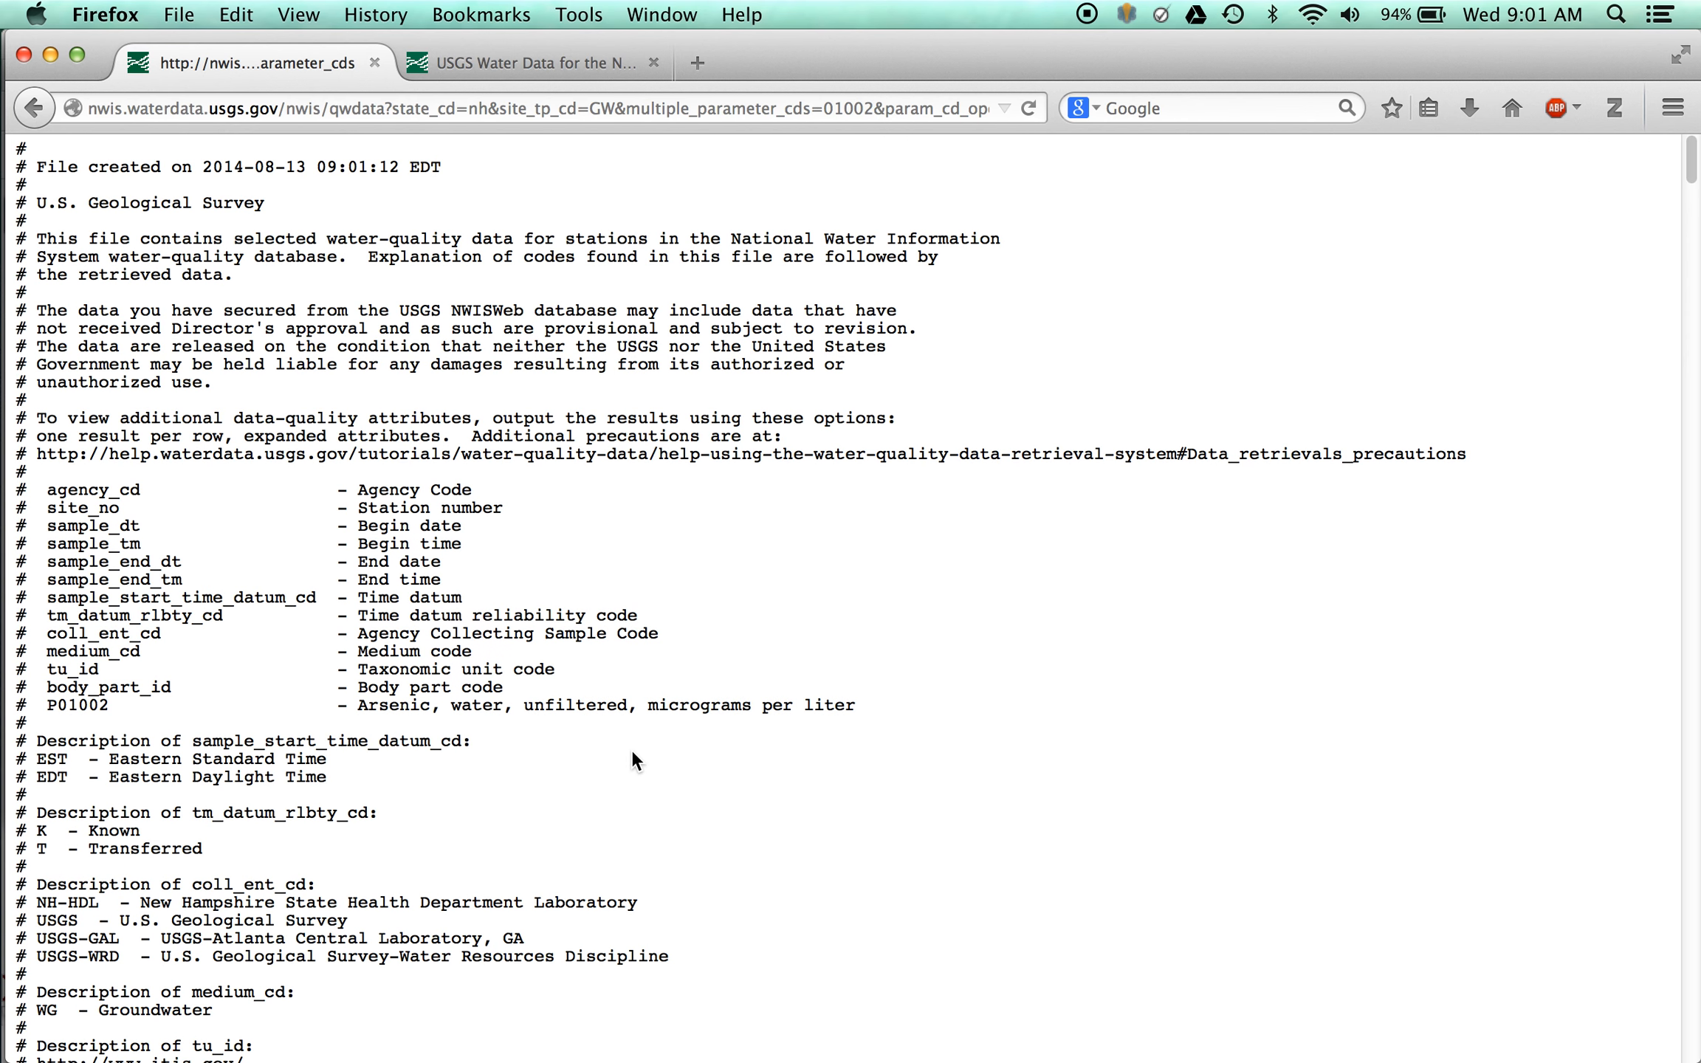
- Examine the retrieved file's header descriptions, the list of included sites and the table of arsenic sample results
scroll(633, 753, down, 10)
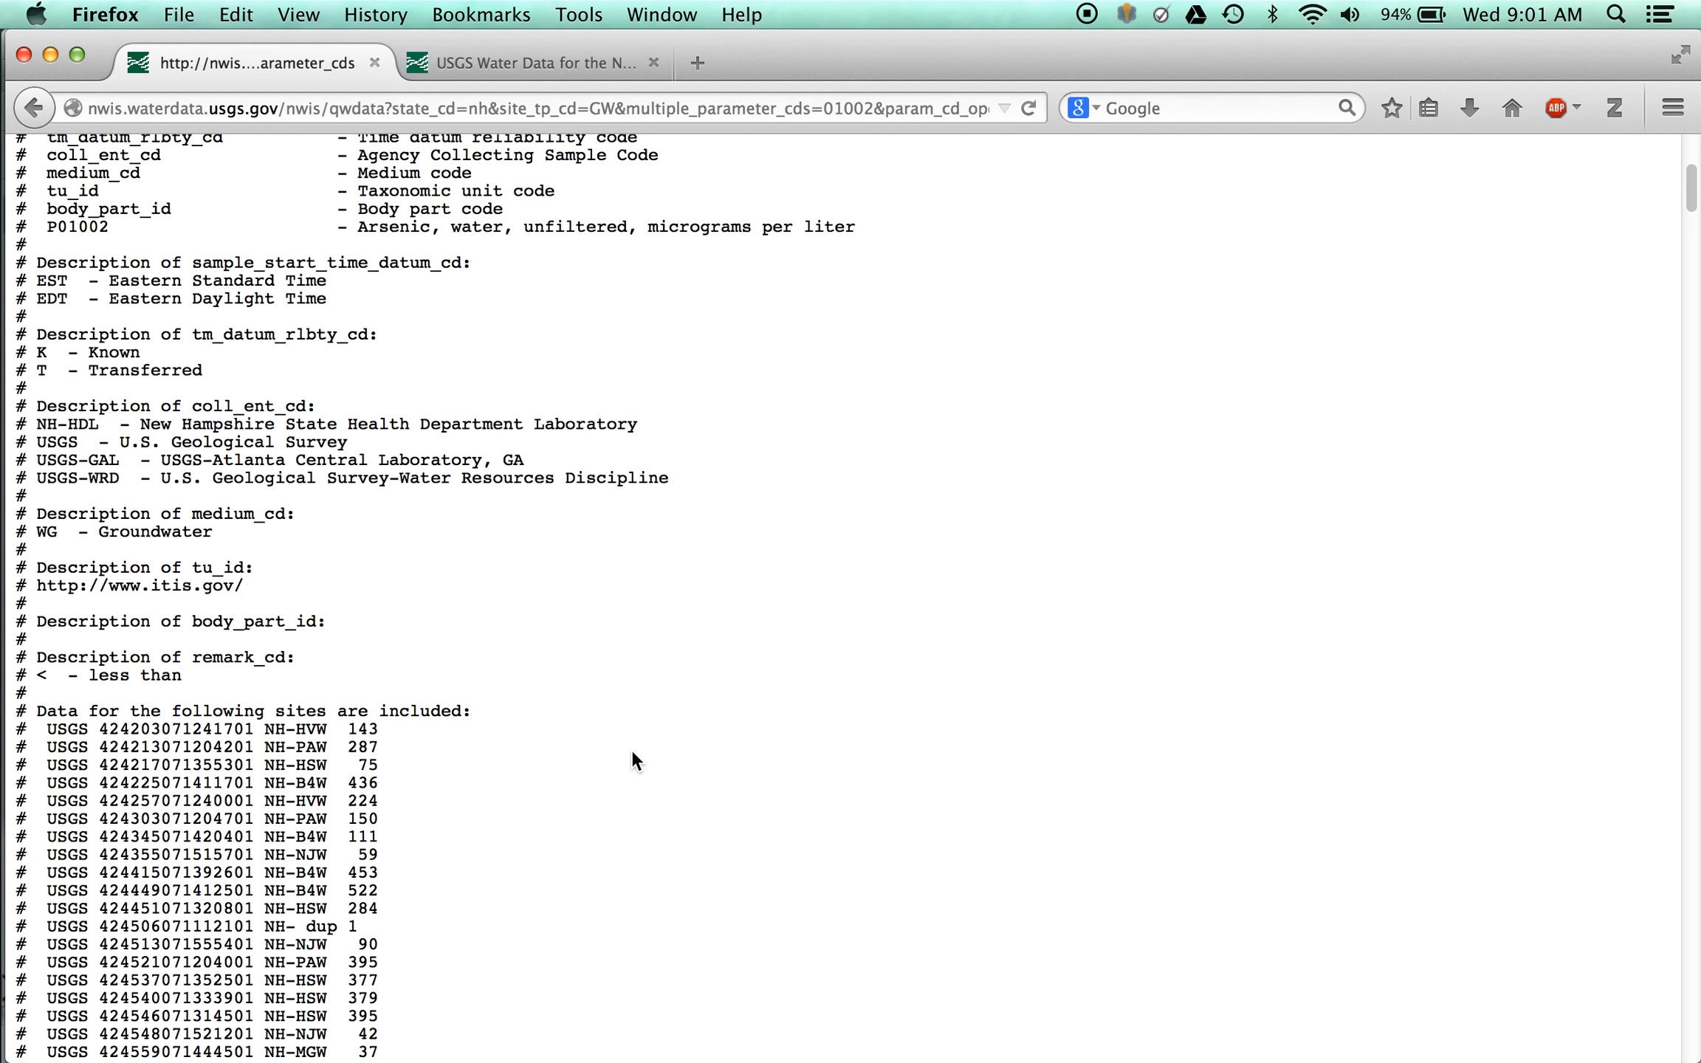
scroll(631, 749, down, 1)
scroll(631, 749, up, 1)
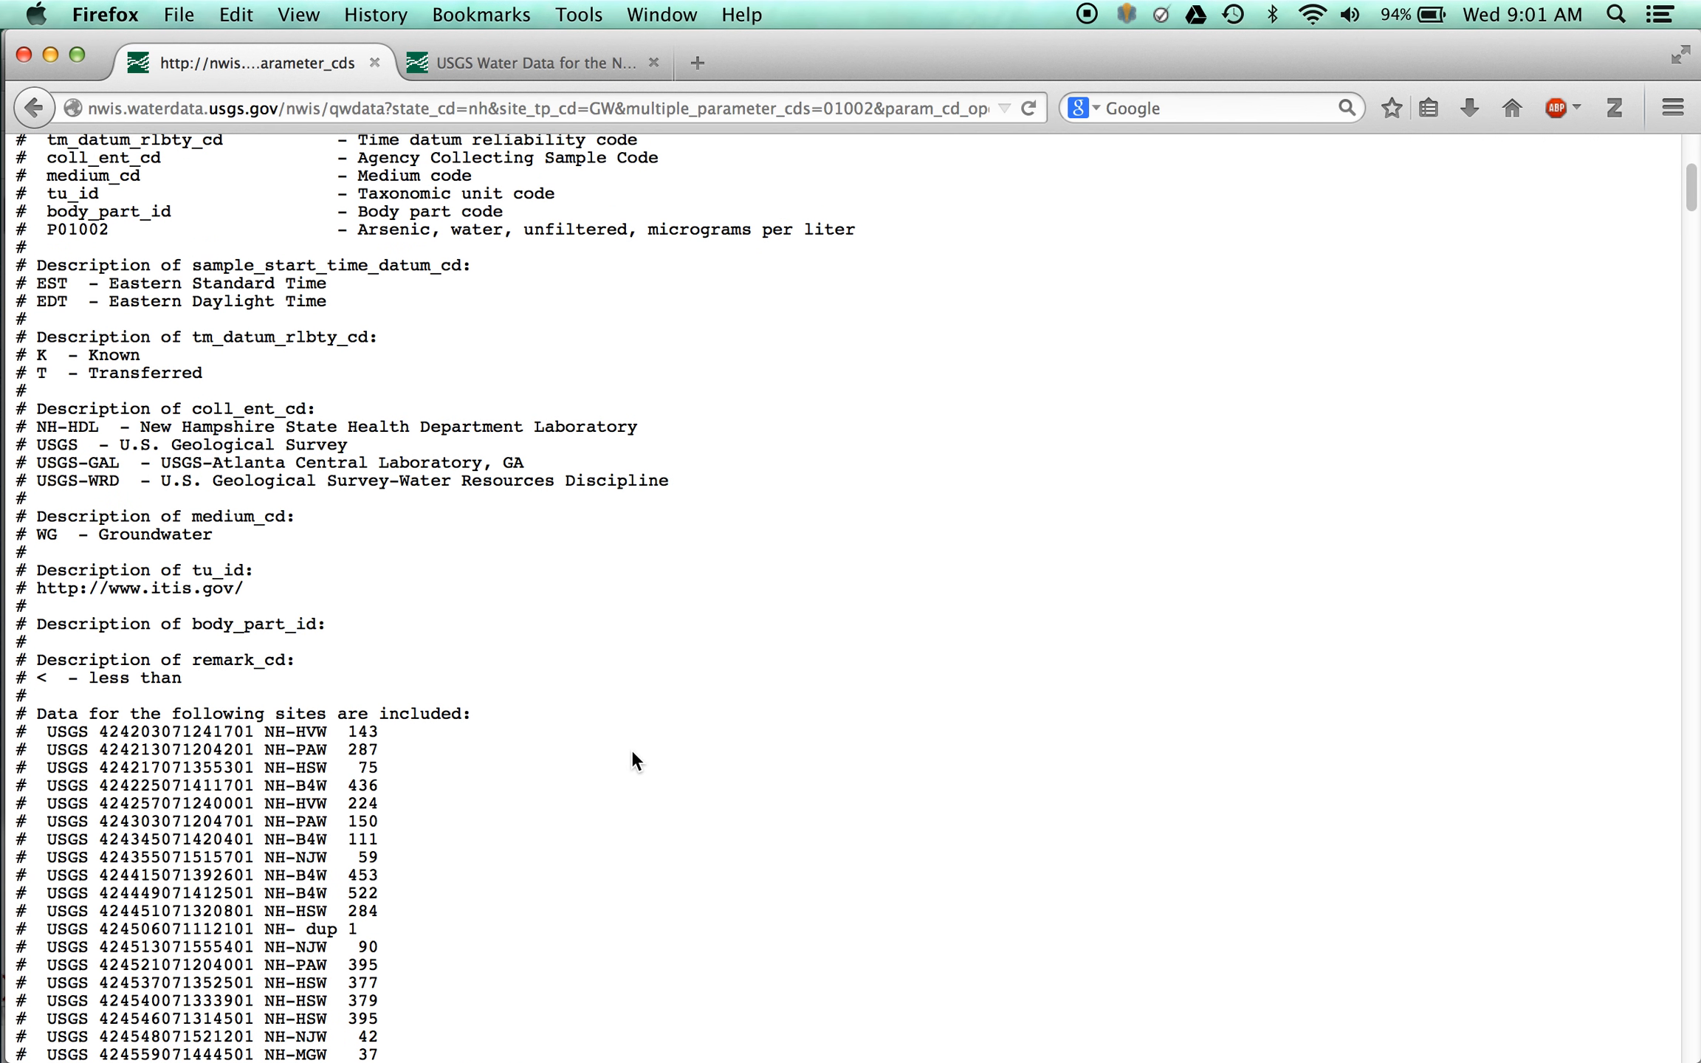
scroll(632, 749, down, 12)
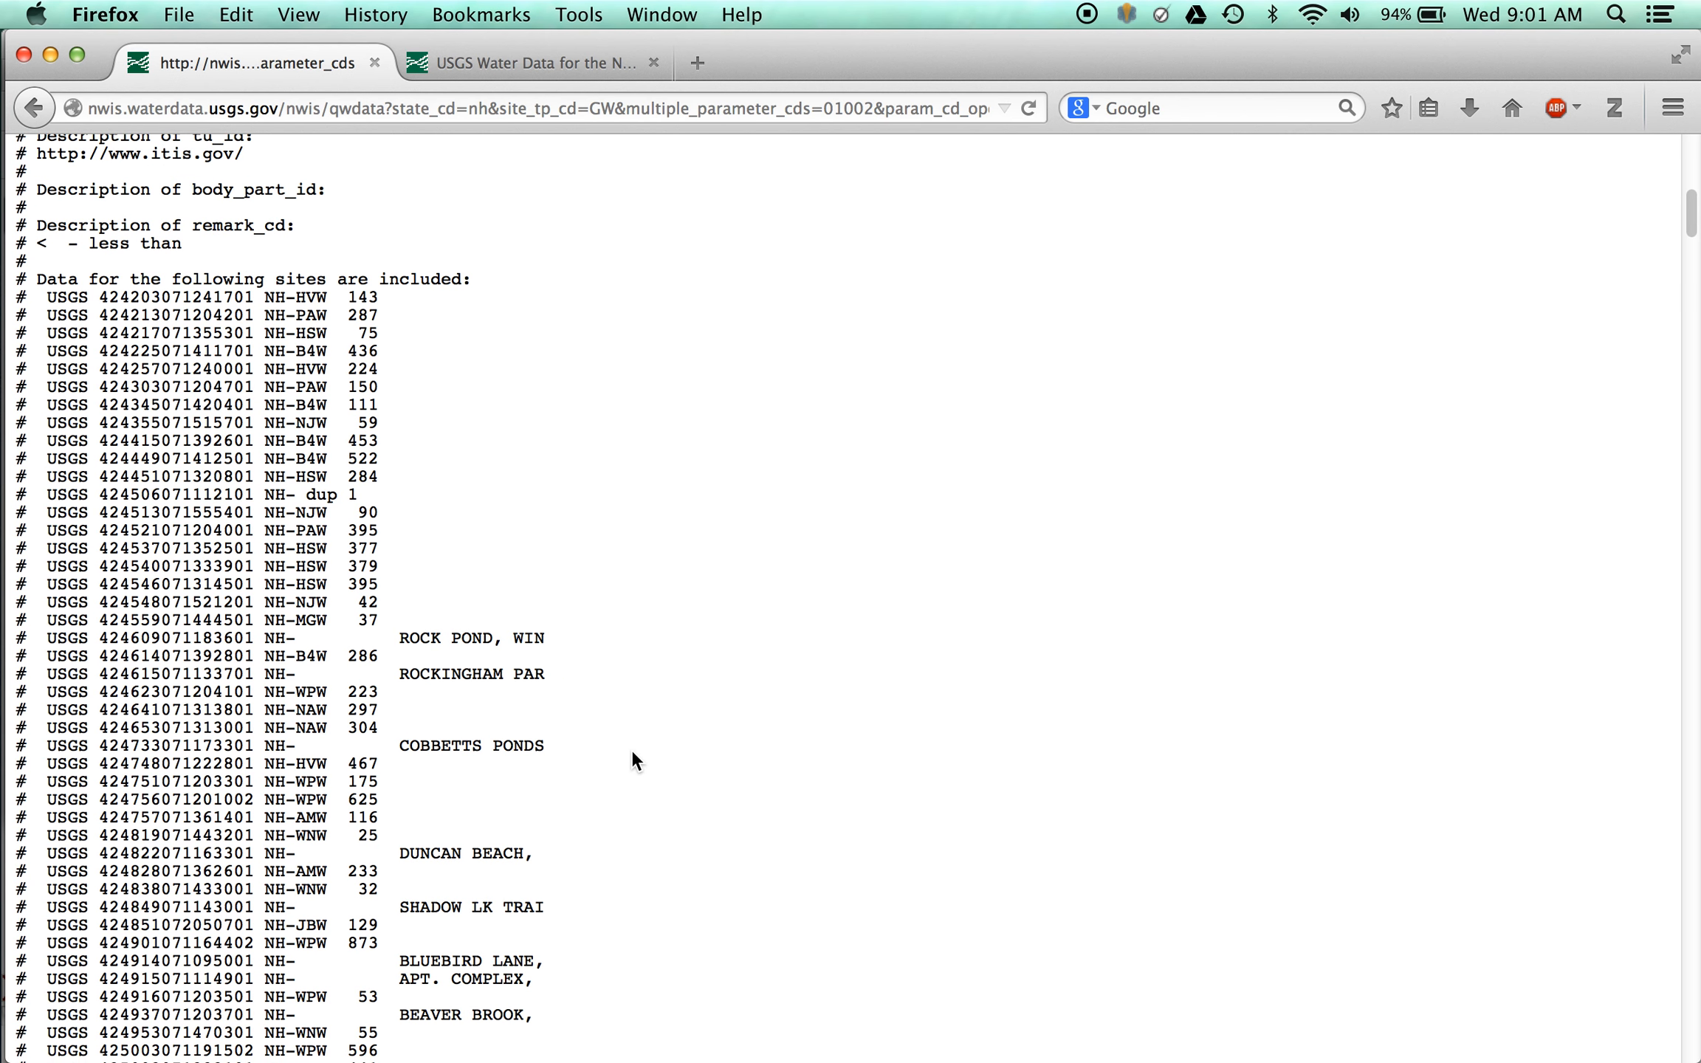
scroll(631, 749, down, 20)
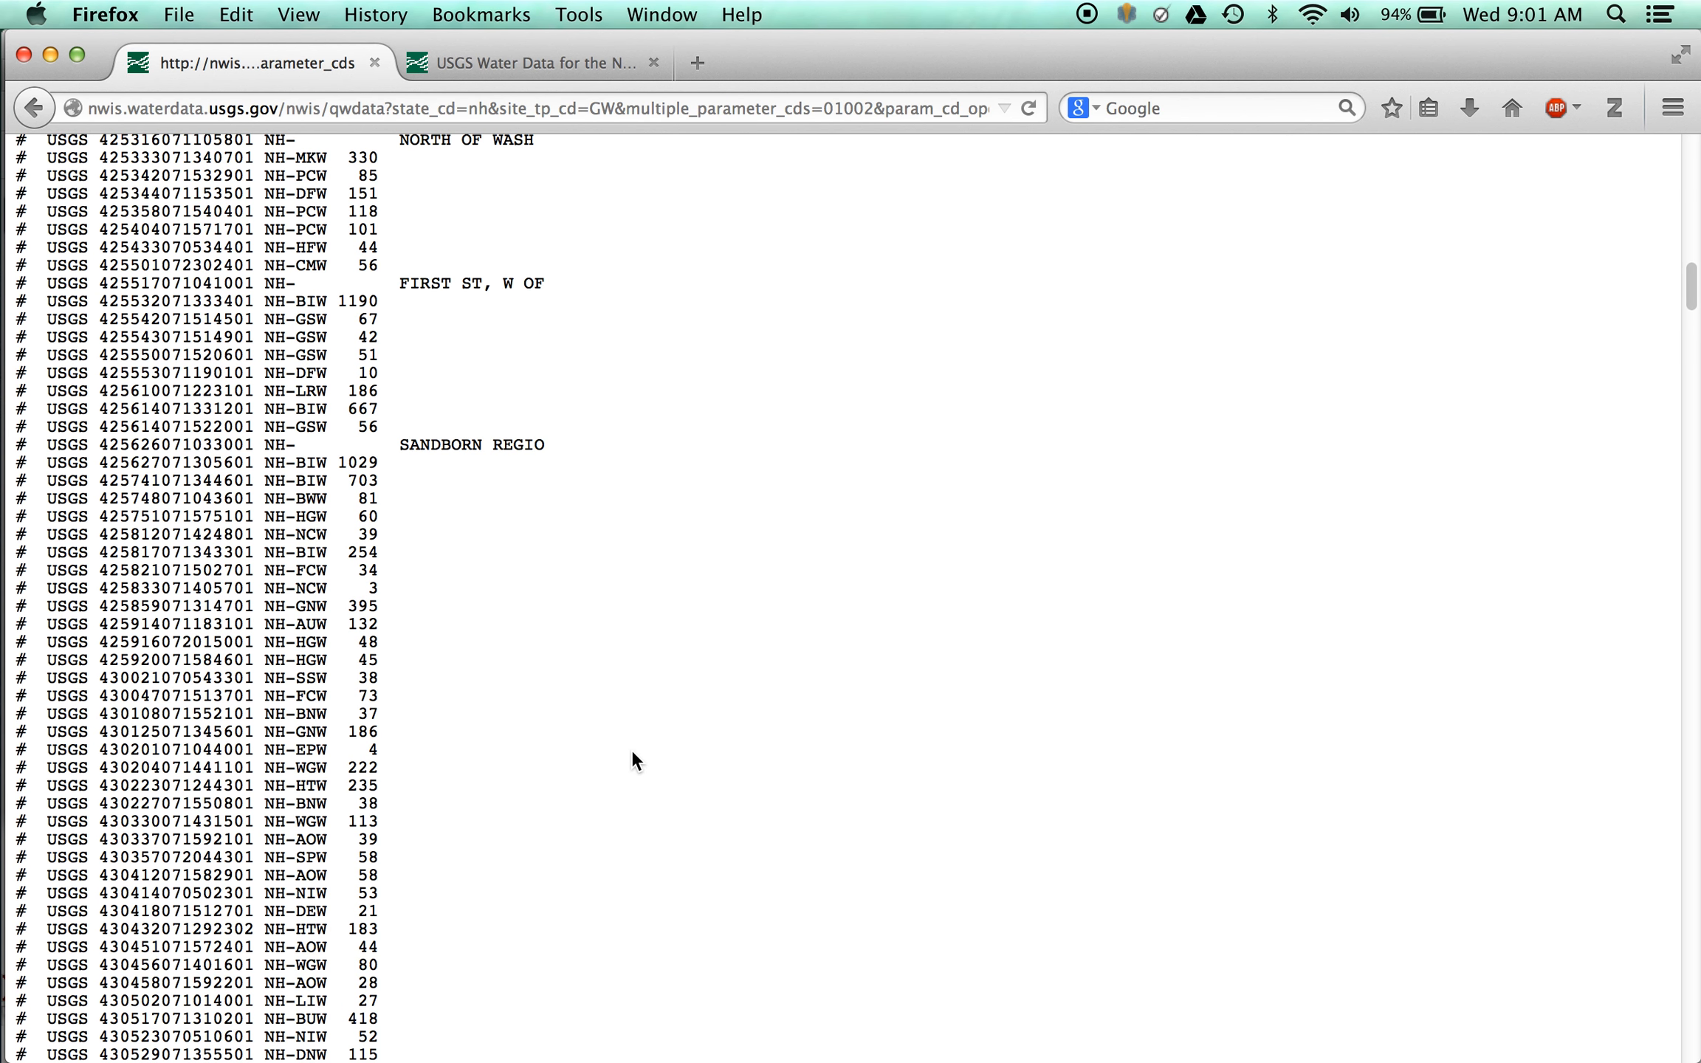
scroll(631, 749, down, 18)
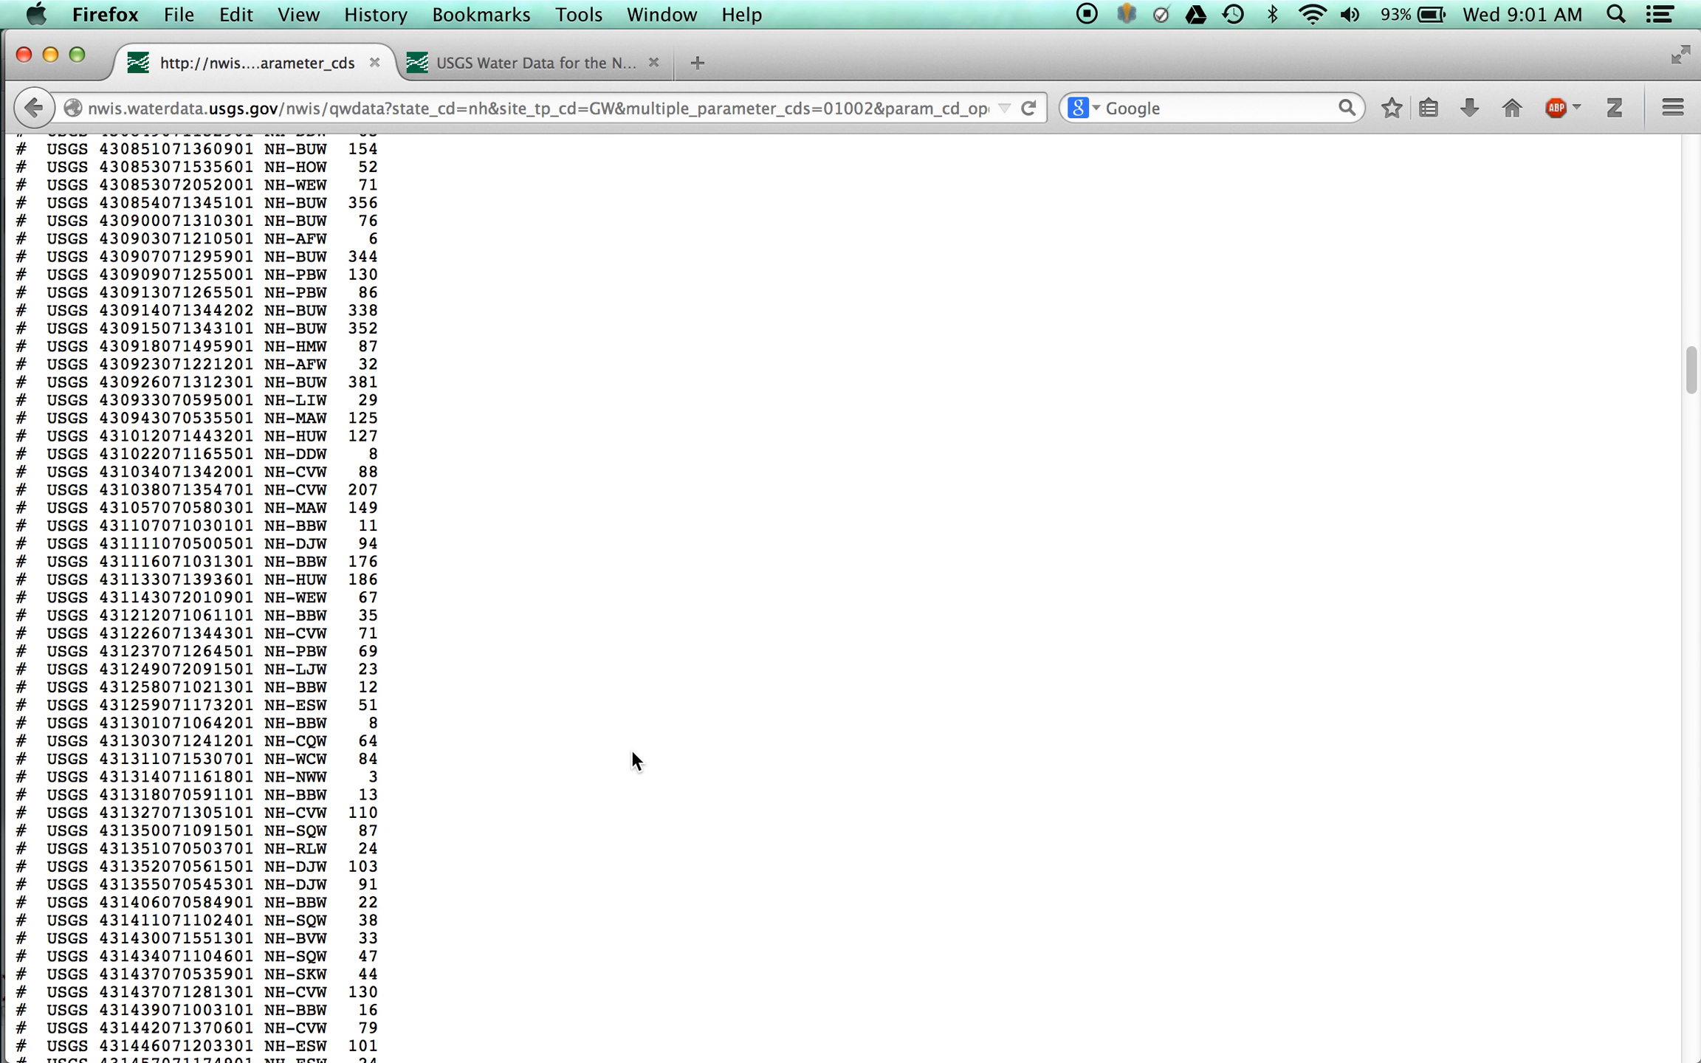
scroll(631, 749, down, 2)
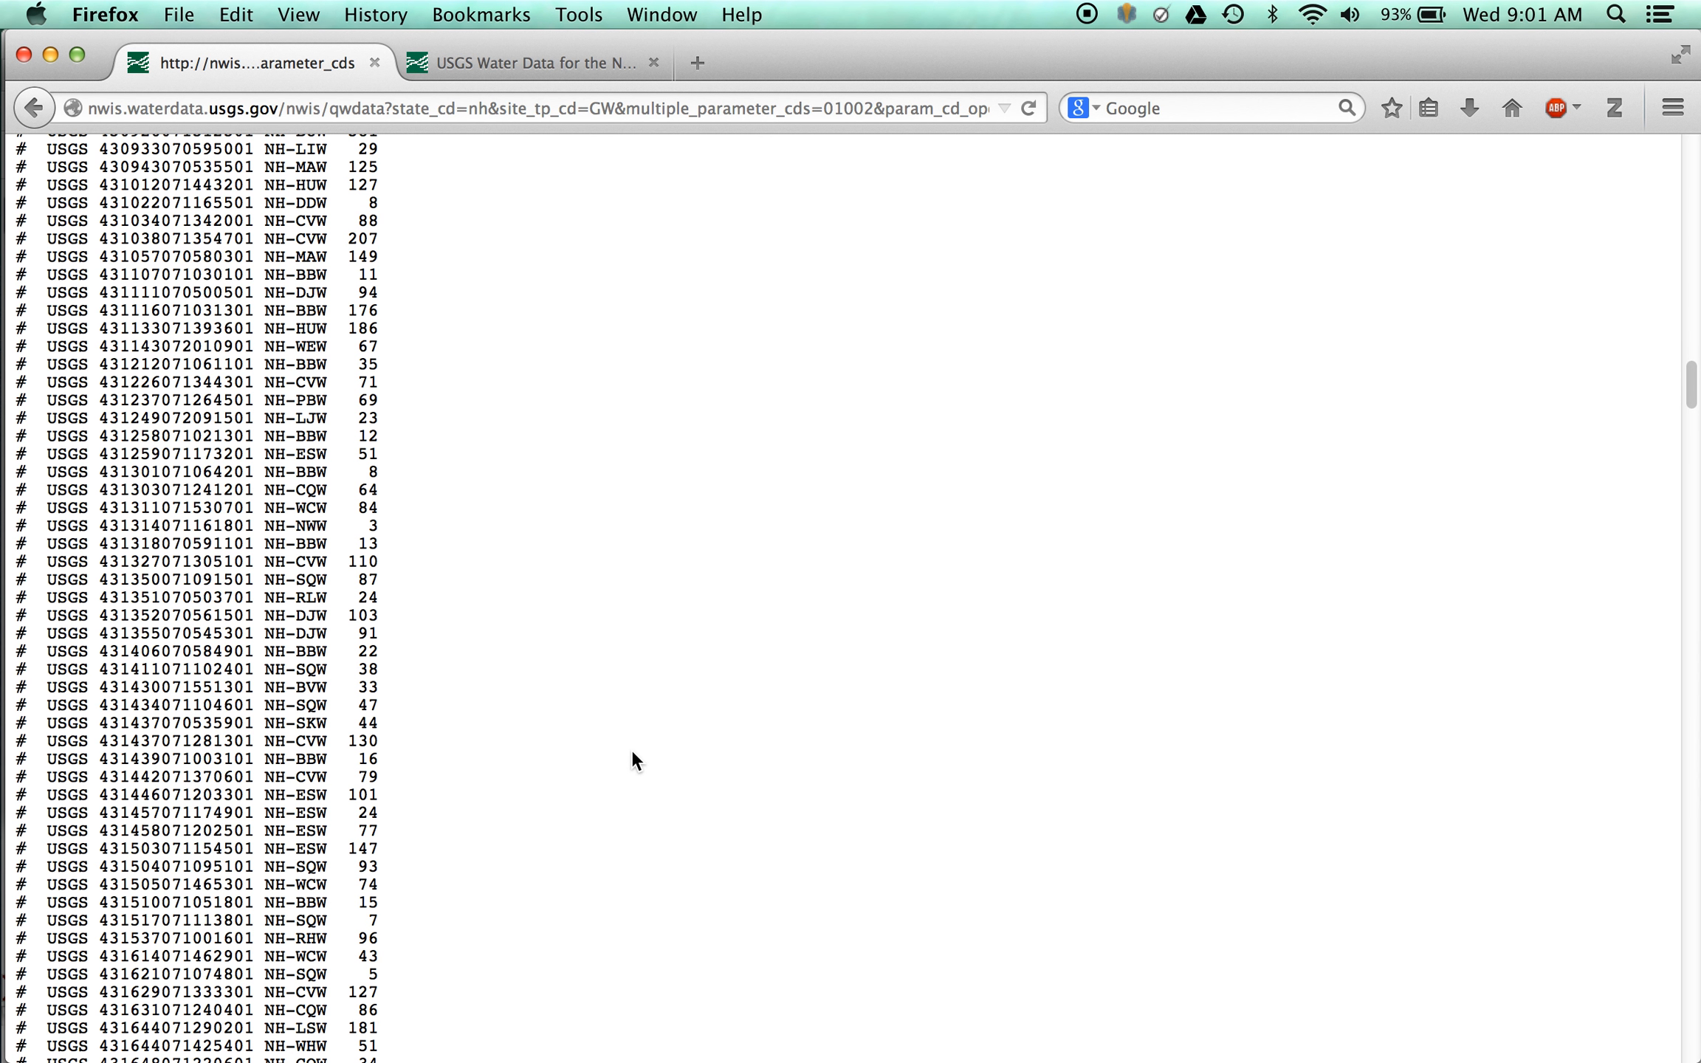
scroll(631, 749, down, 3)
scroll(632, 749, down, 20)
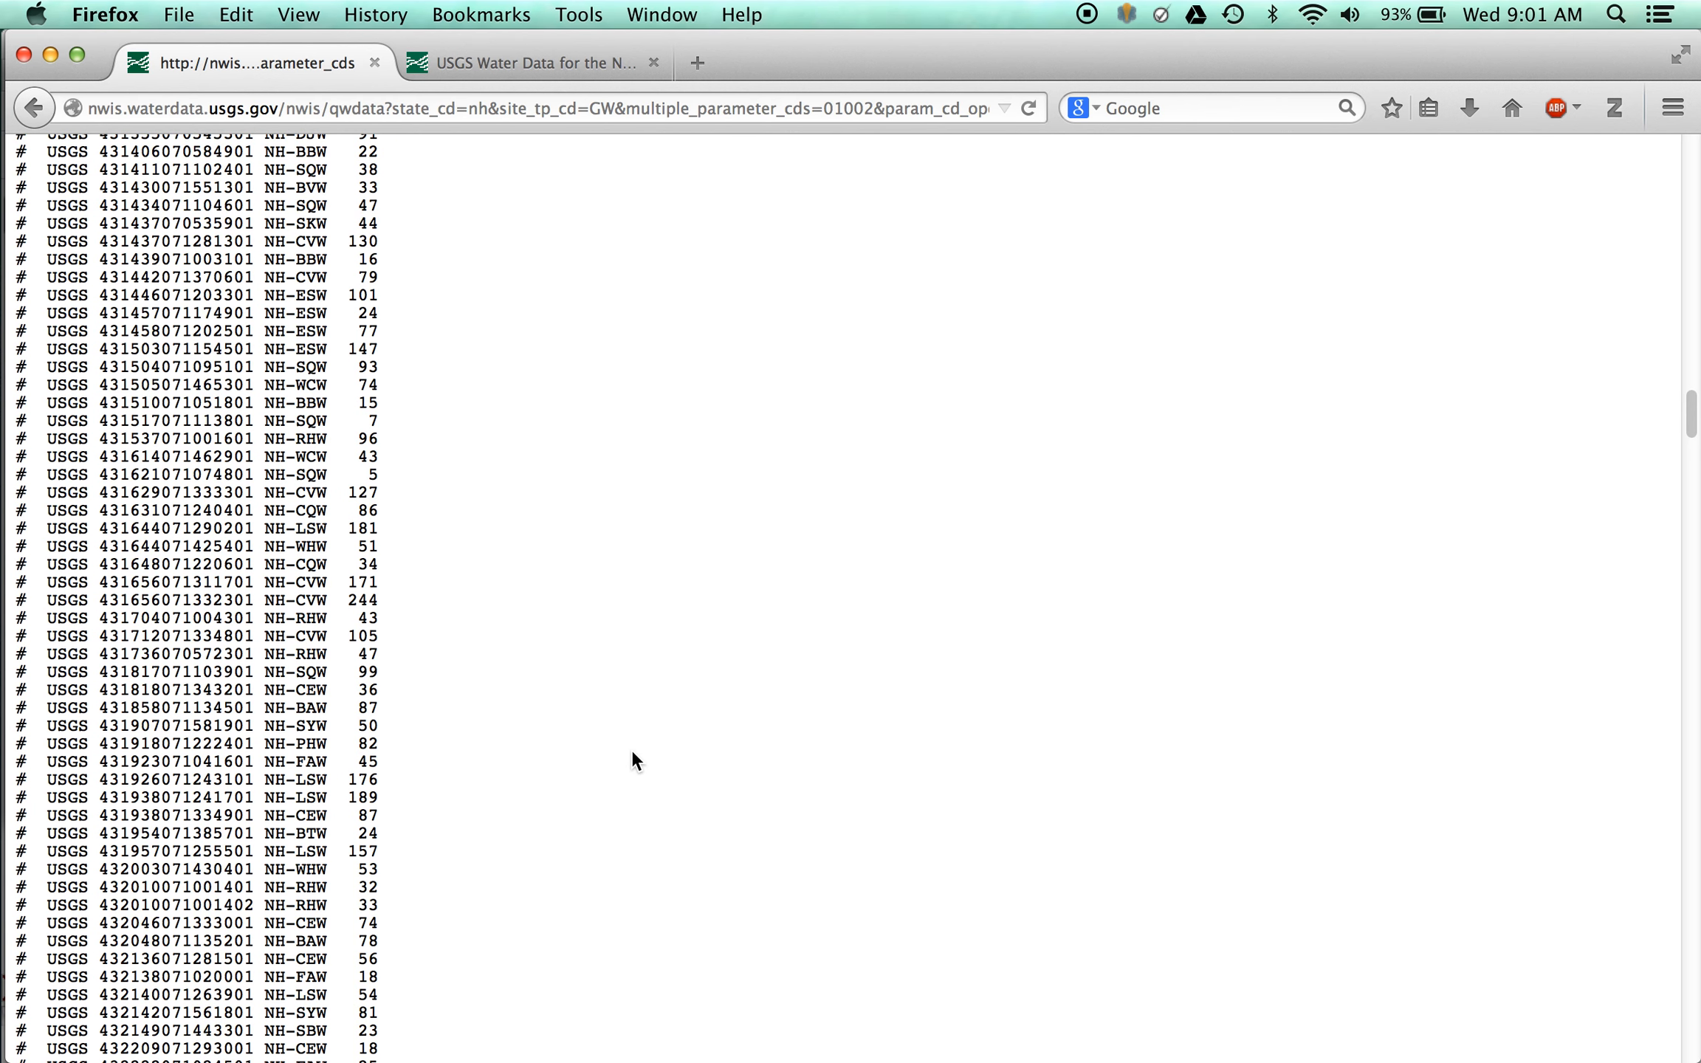
scroll(631, 749, down, 20)
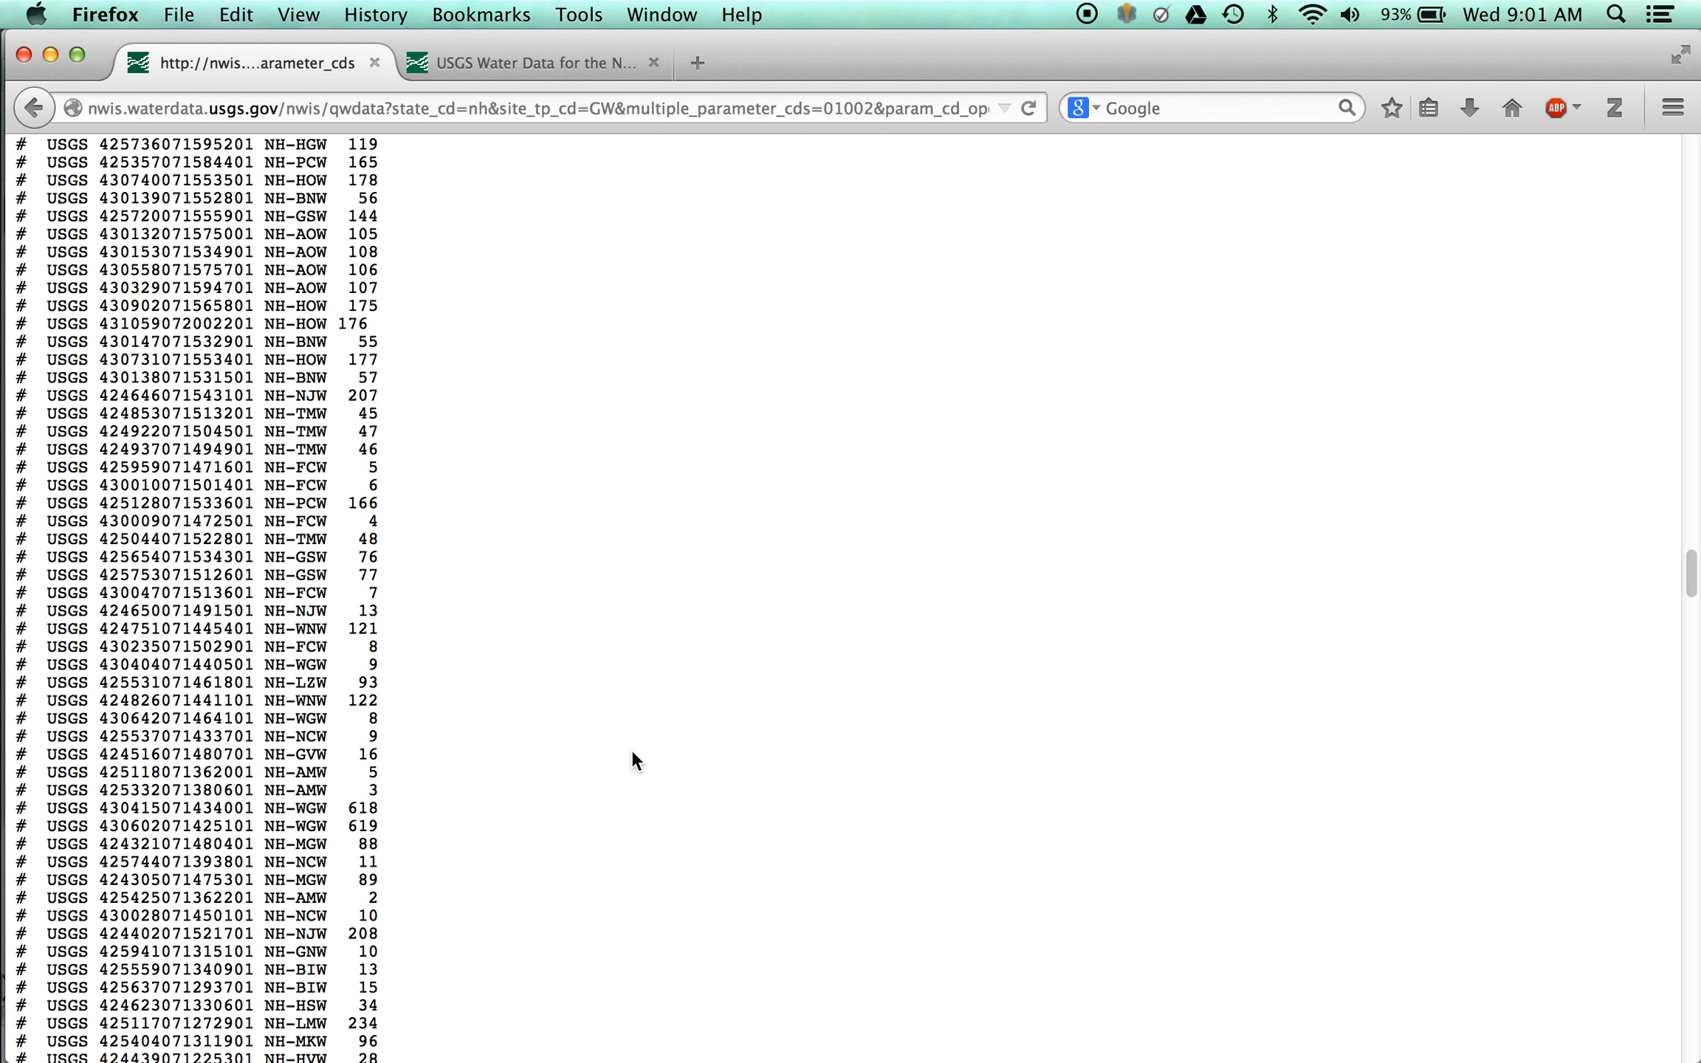
scroll(633, 750, up, 5)
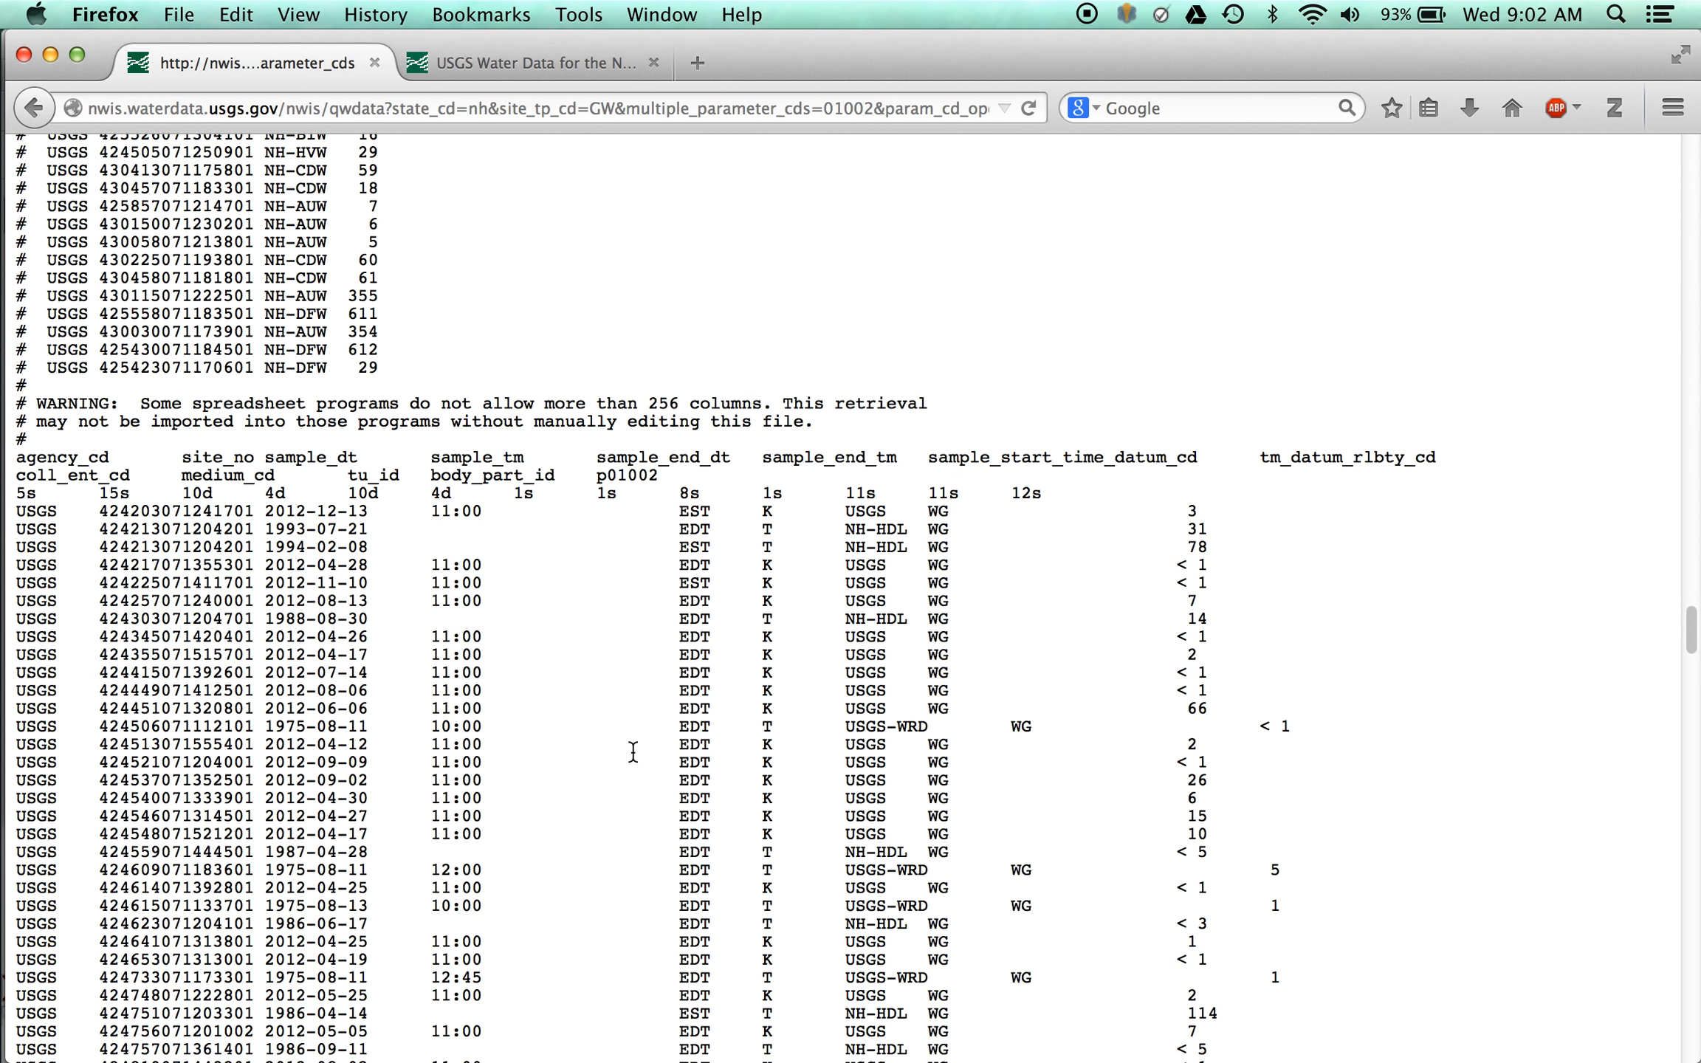
right_click(927, 280)
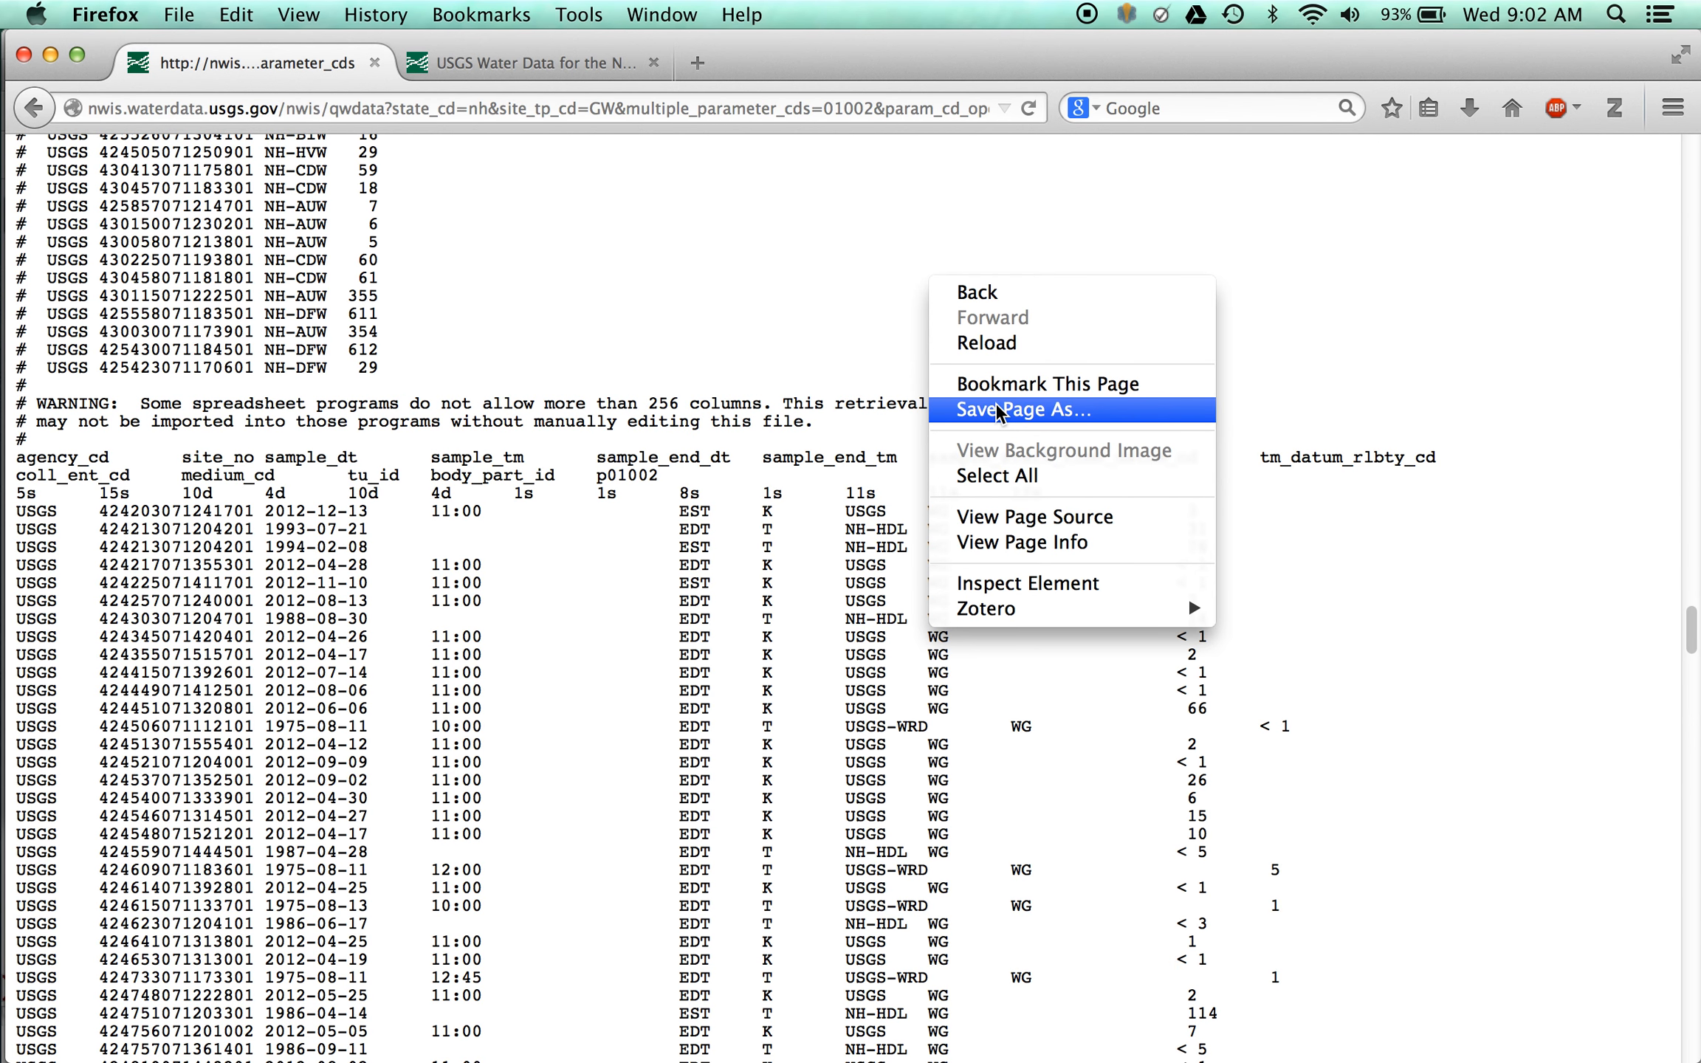
click(884, 276)
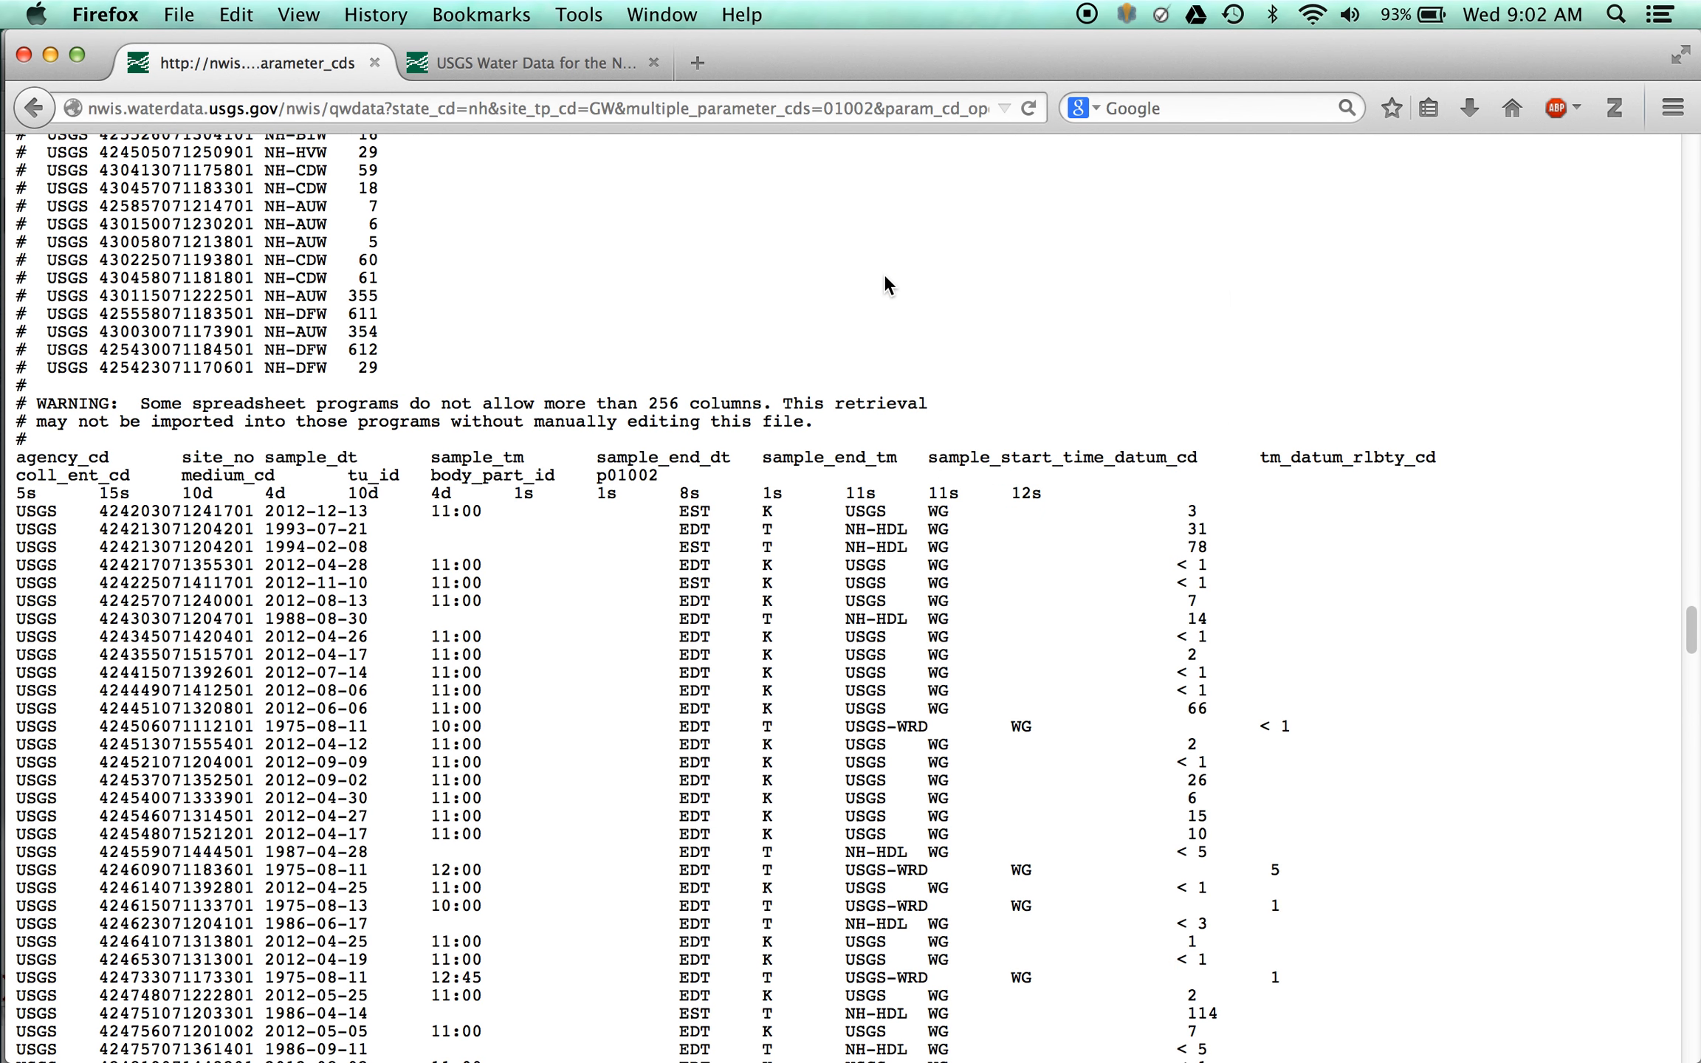